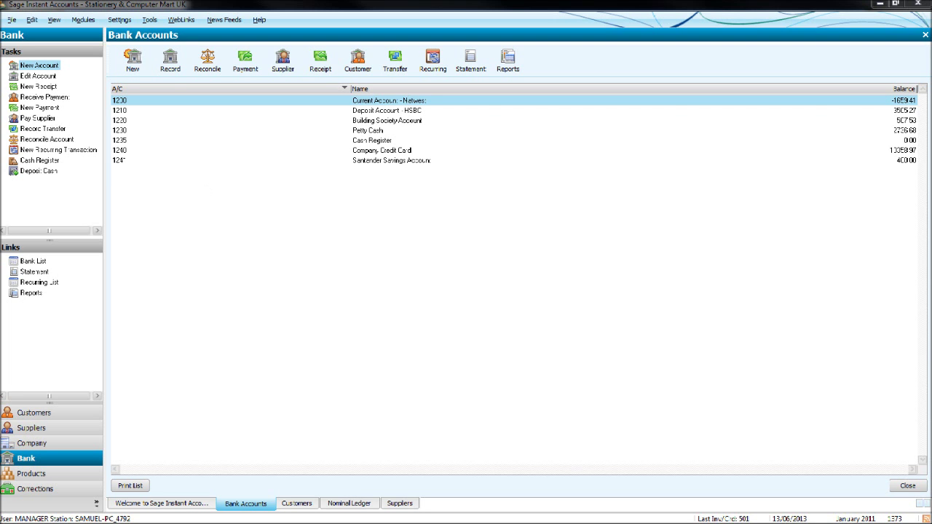
# - Switch from Sage's Bank Accounts list to the Natwest Statement No. 53 workbook in Excel
pyautogui.hotkey('alt', 'Tab')
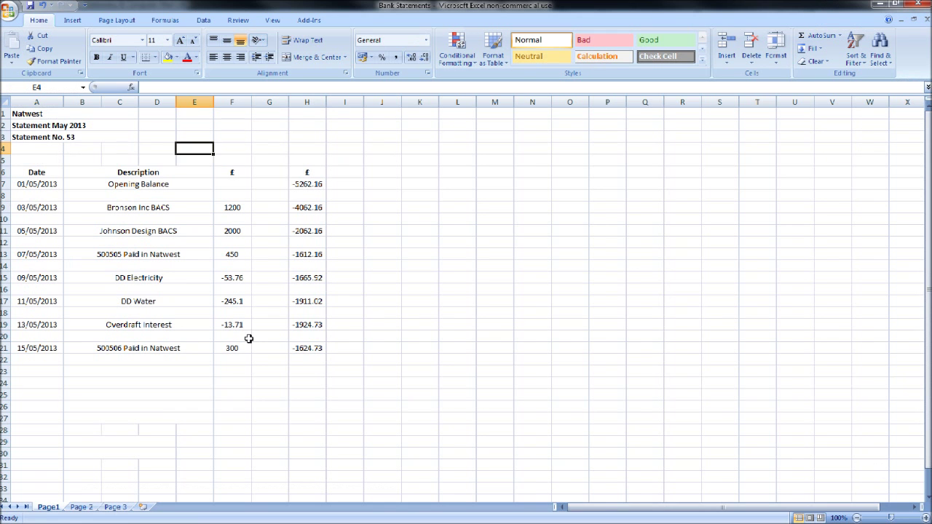
# - On Page1, check the statement headings and sum the column F amounts and column H balances
pyautogui.click(34, 115)
pyautogui.click(64, 140)
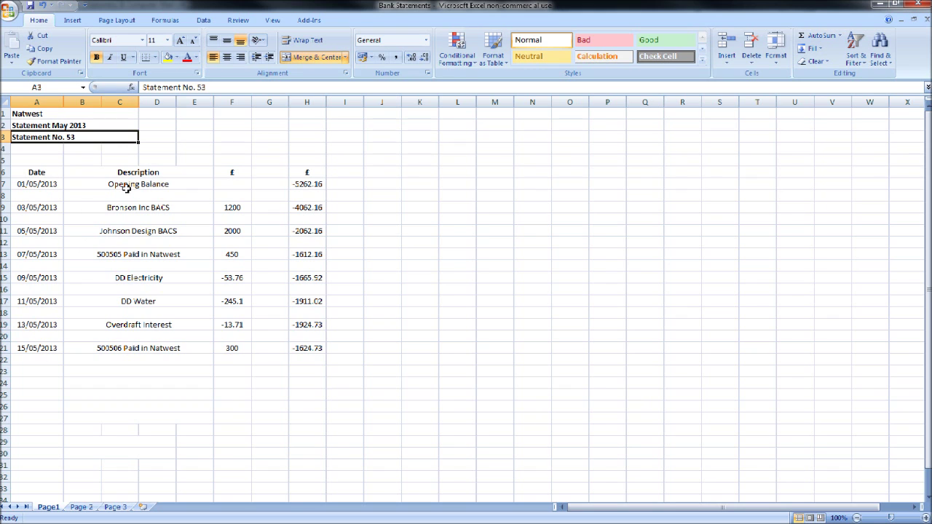
pyautogui.moveTo(128, 188); pyautogui.dragTo(139, 335)
pyautogui.click(488, 347)
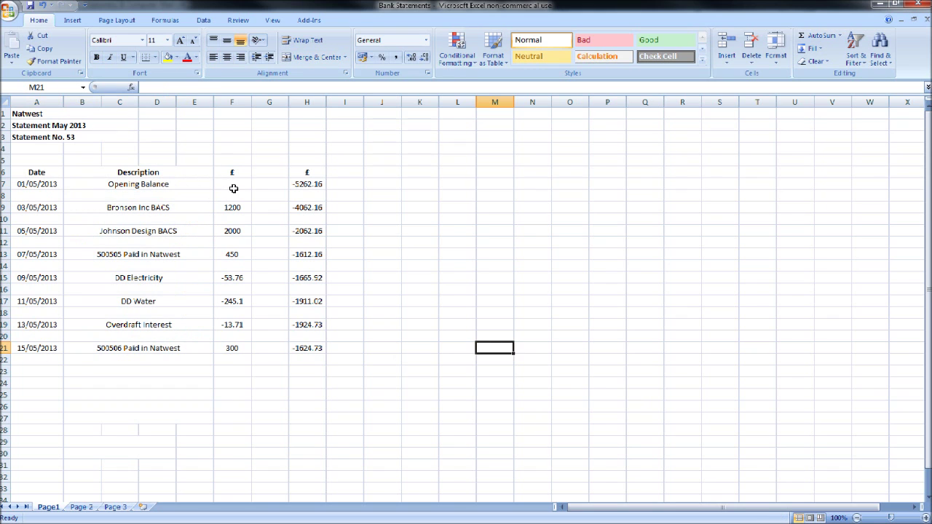
pyautogui.moveTo(233, 186); pyautogui.dragTo(225, 340)
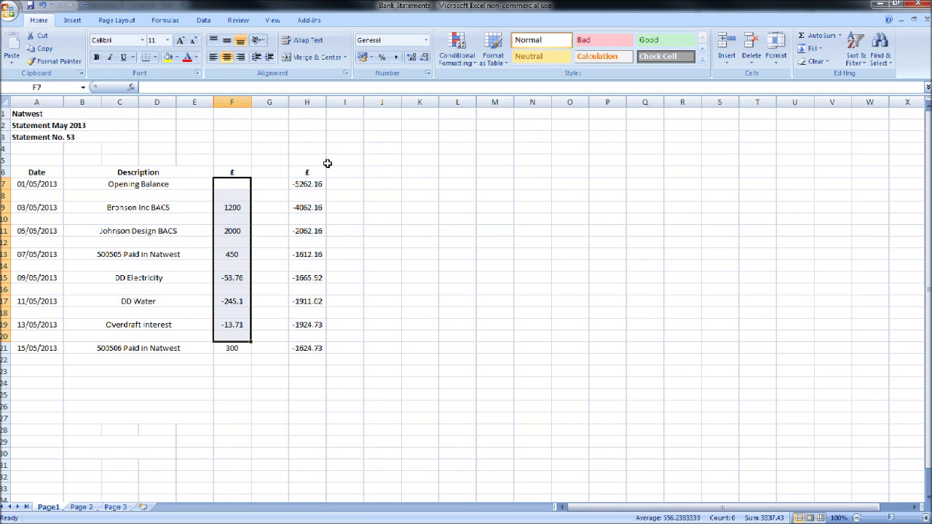
pyautogui.moveTo(307, 173); pyautogui.dragTo(311, 354)
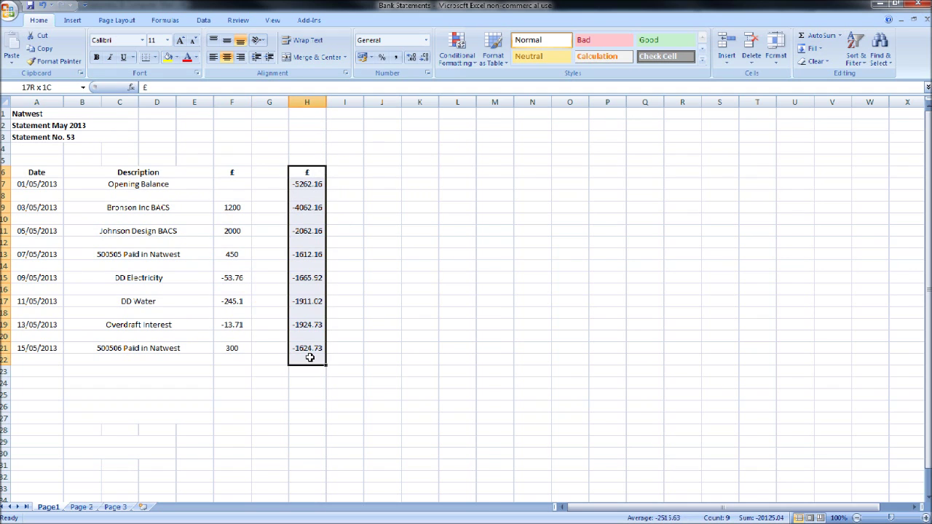
pyautogui.click(372, 314)
pyautogui.moveTo(317, 161); pyautogui.dragTo(309, 353)
pyautogui.click(350, 327)
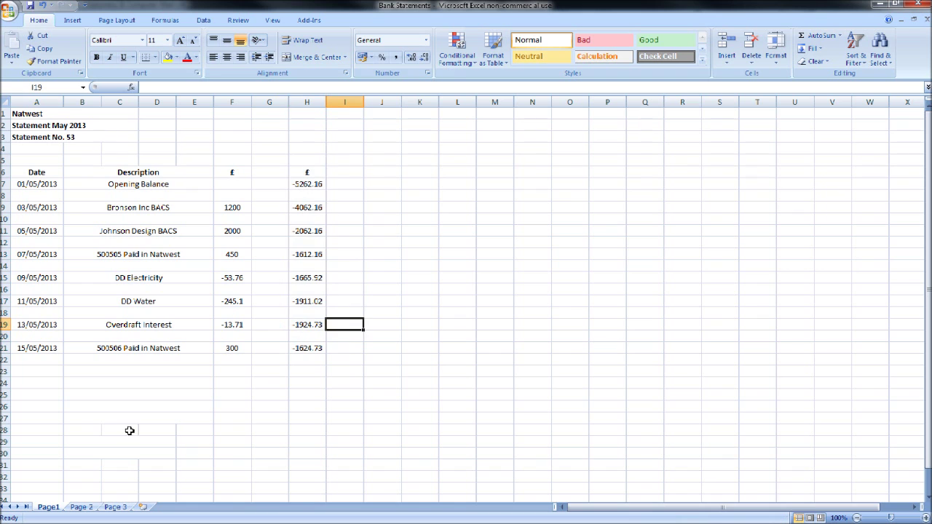
# - Look through statements No. 54 and 55 on Page 2 and Page 3, then return to Page1
pyautogui.click(81, 507)
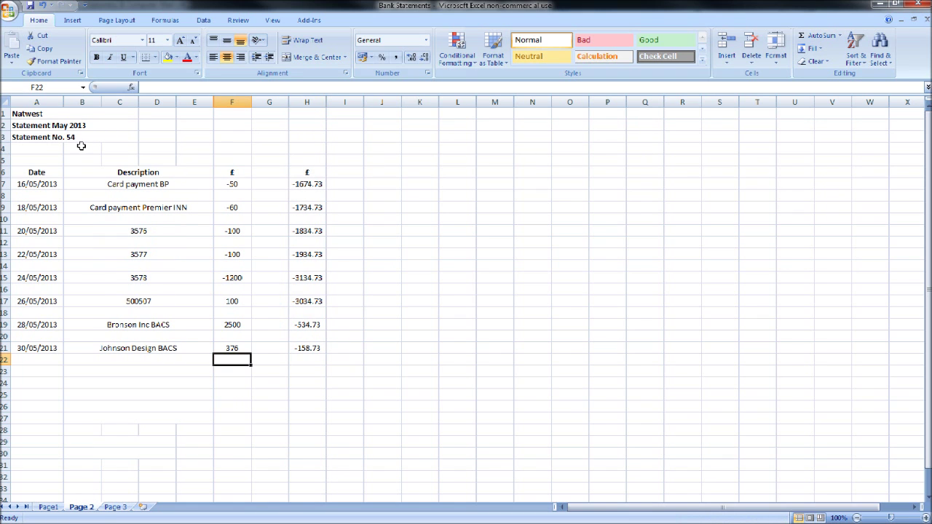
pyautogui.click(117, 506)
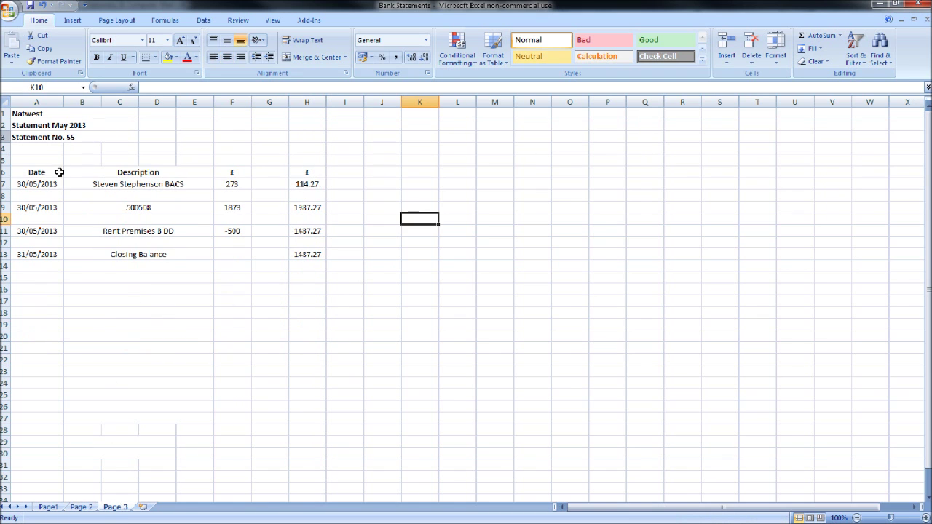
pyautogui.click(81, 507)
pyautogui.click(48, 507)
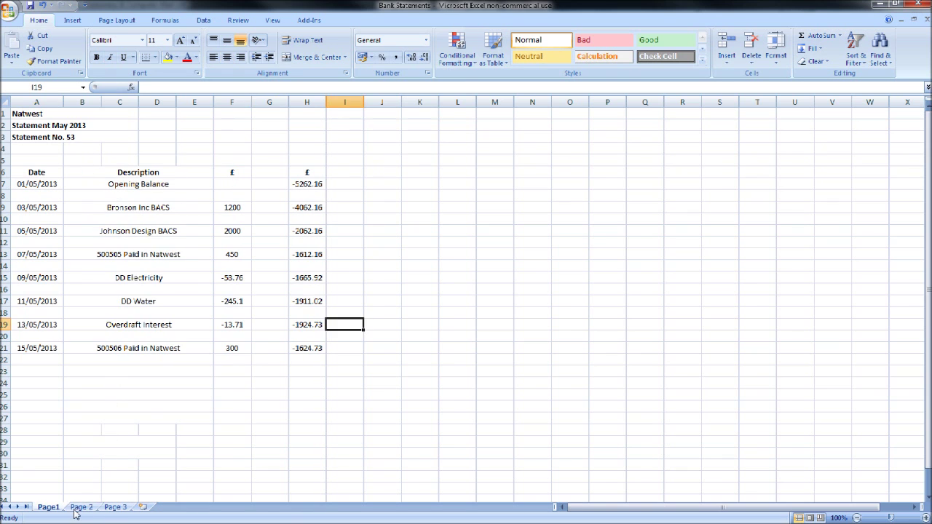
pyautogui.click(81, 507)
pyautogui.click(115, 507)
pyautogui.click(77, 507)
pyautogui.click(48, 507)
pyautogui.click(900, 5)
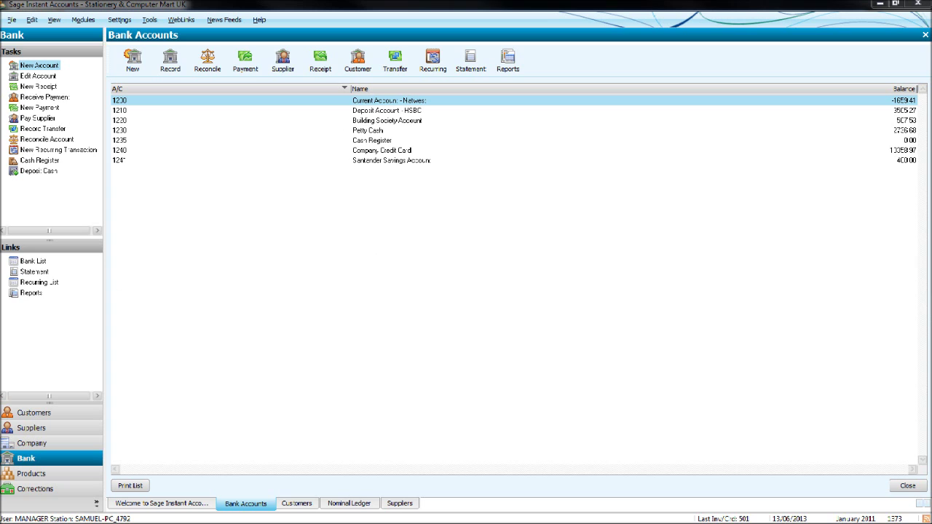
pyautogui.click(345, 112)
pyautogui.click(348, 140)
pyautogui.click(349, 151)
pyautogui.click(351, 161)
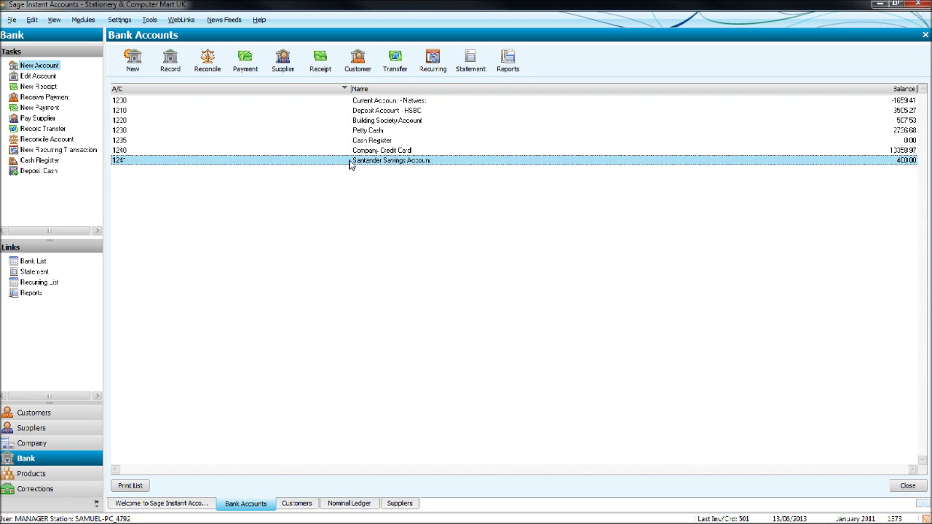
pyautogui.click(345, 151)
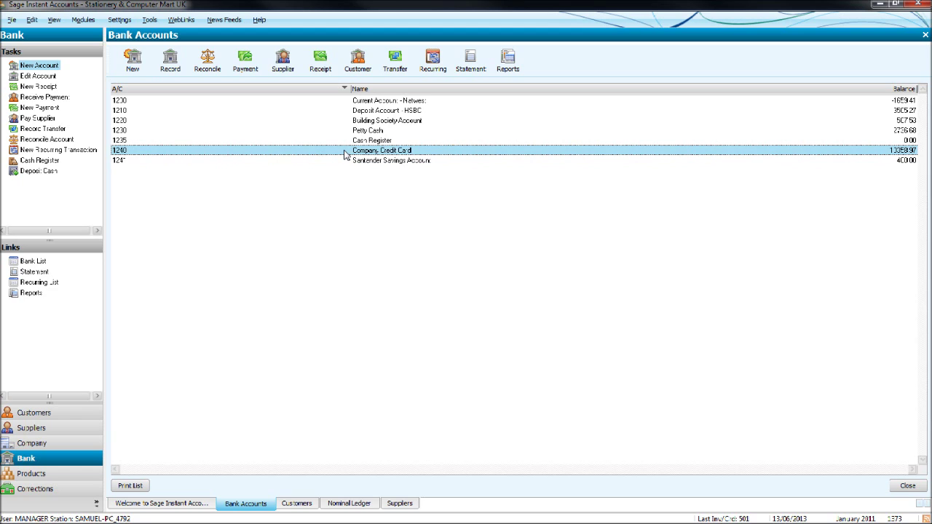
pyautogui.click(351, 102)
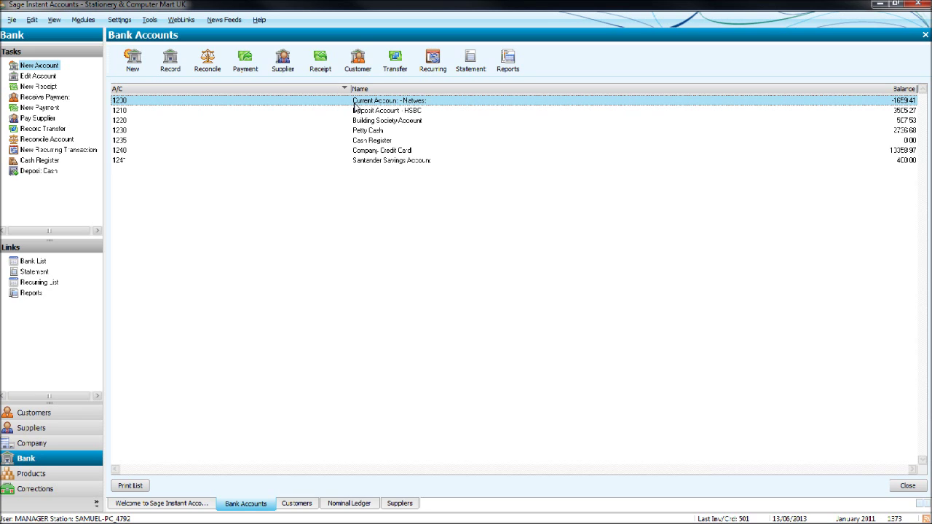
# - Start a reconciliation of the Natwest current account
pyautogui.click(344, 104)
pyautogui.click(326, 103)
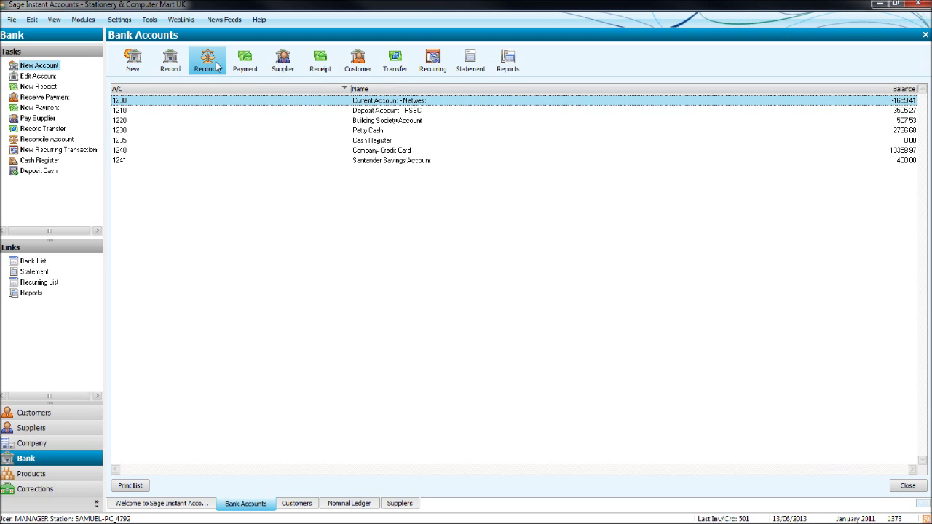
pyautogui.click(216, 66)
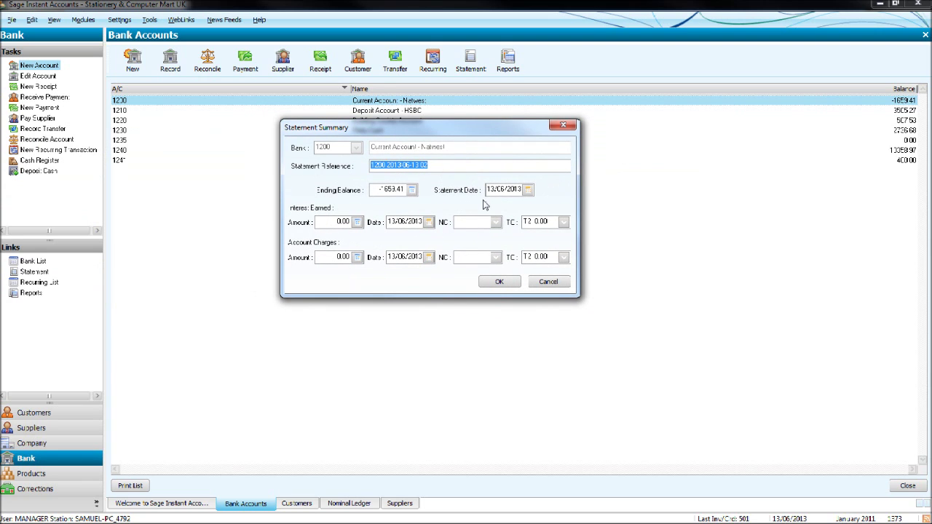
# - Replace the Statement Reference with 53, the number on the Excel statement heading
pyautogui.click(432, 165)
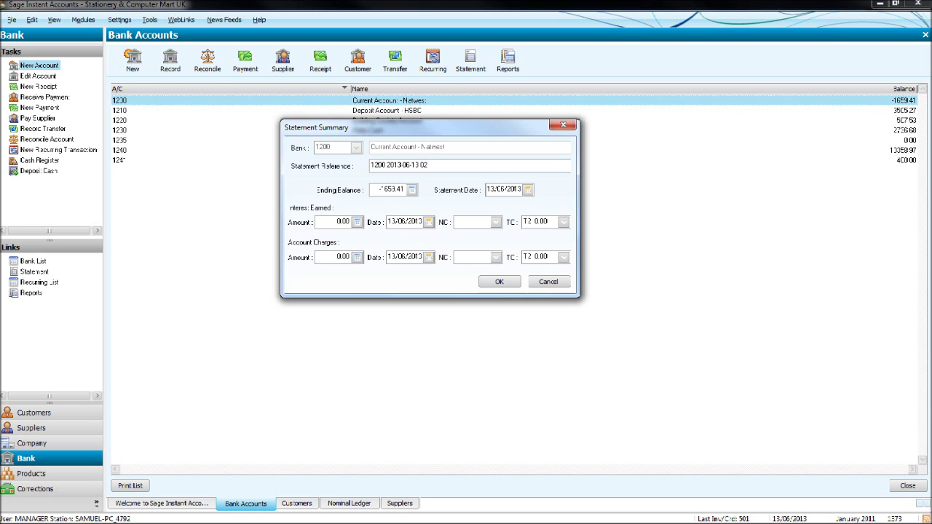
pyautogui.hotkey('shift', 'Home')
pyautogui.hotkey('alt', 'Tab')
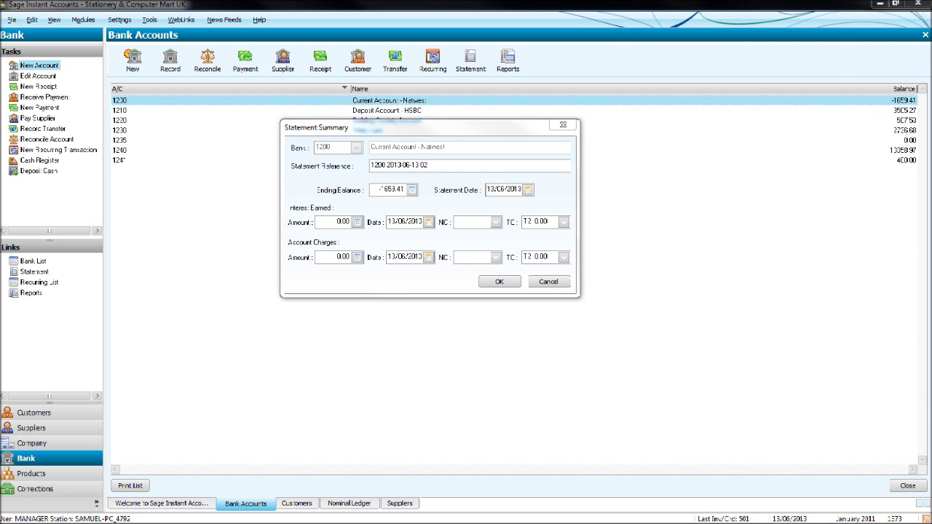
pyautogui.scroll(-2, 83, 149)
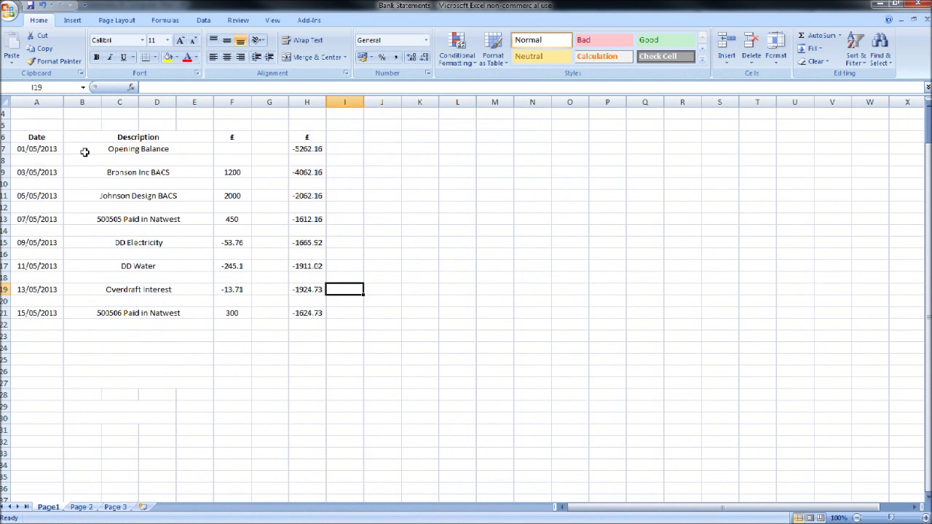
pyautogui.scroll(2, 131, 162)
pyautogui.click(142, 148)
pyautogui.click(74, 135)
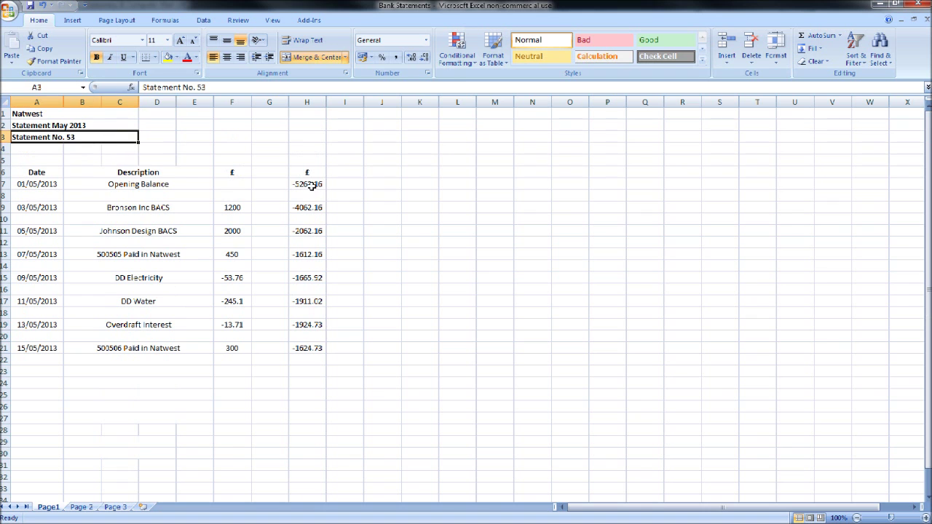
pyautogui.click(880, 6)
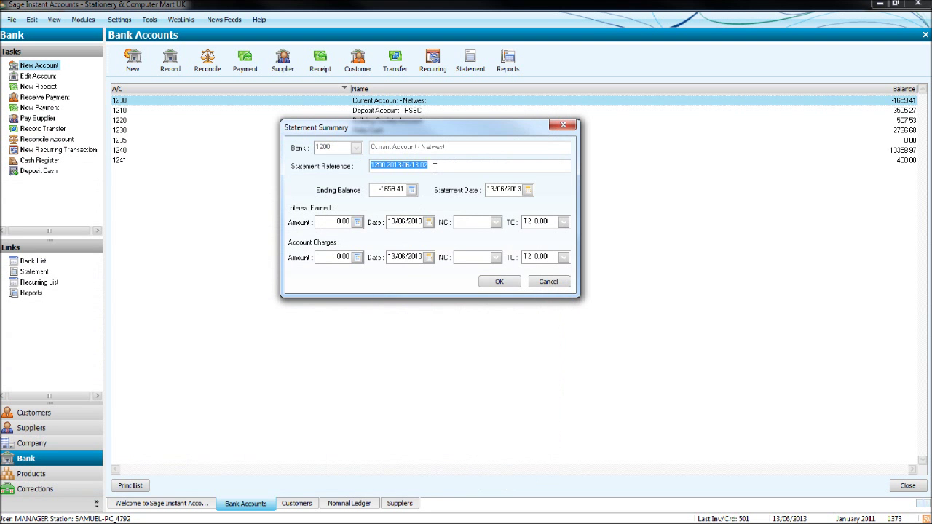
pyautogui.write('53')
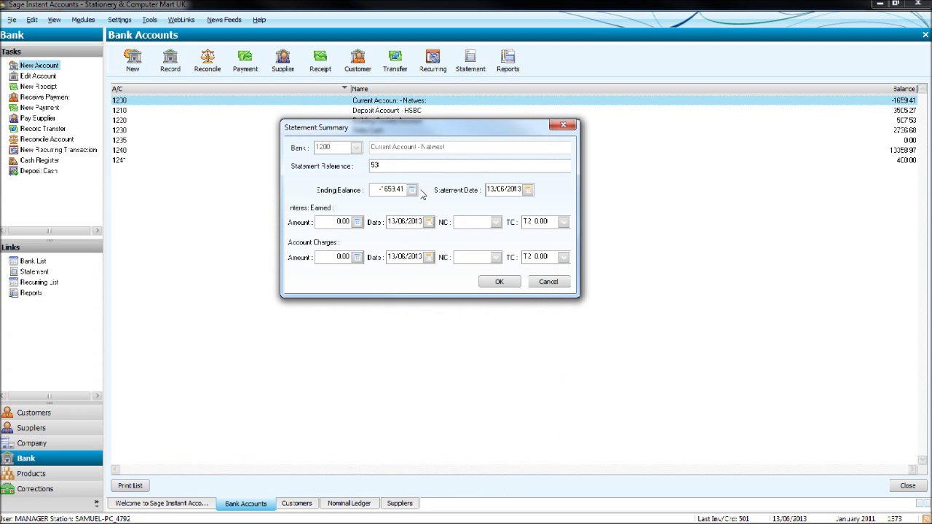
pyautogui.click(397, 190)
pyautogui.click(397, 190)
# - Enter the ending balance -1624.73, taken from cell H21 of the Excel statement
pyautogui.hotkey('alt', 'Tab')
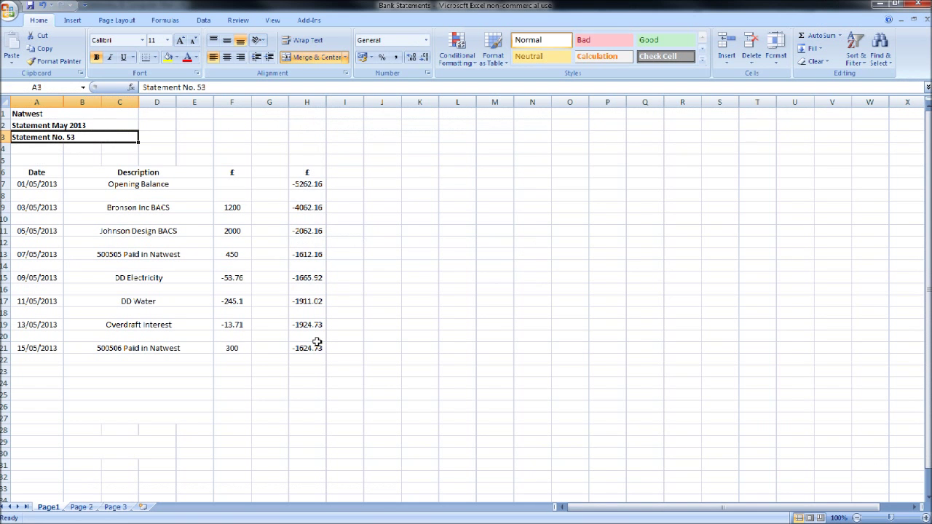
pyautogui.click(309, 351)
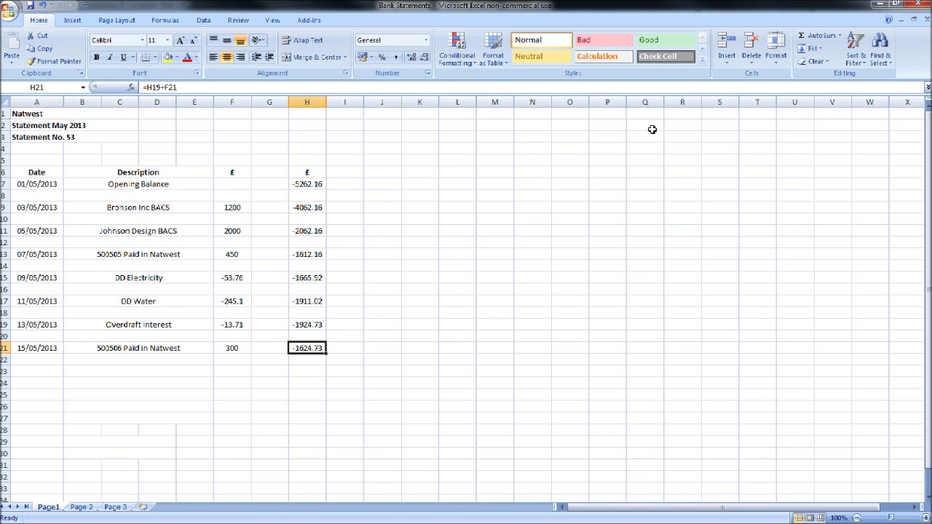
pyautogui.click(879, 7)
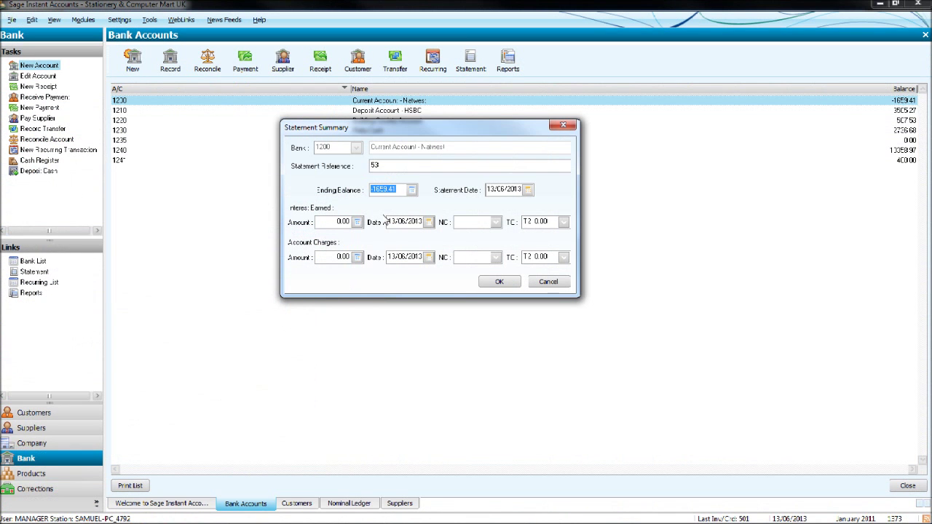
pyautogui.write('-')
# - Set the Statement Date to 31/05/2013 after checking the dates on the Excel statement
pyautogui.hotkey('alt', 'Tab')
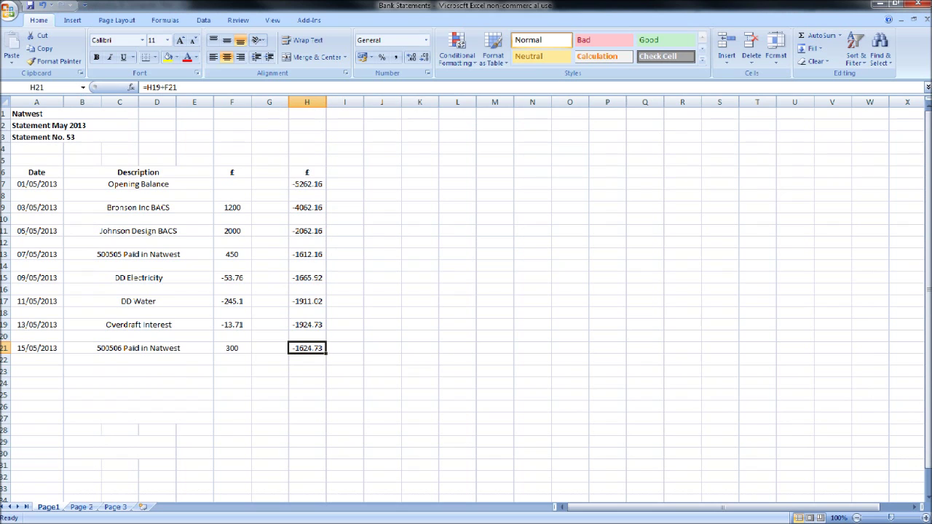
pyautogui.click(33, 348)
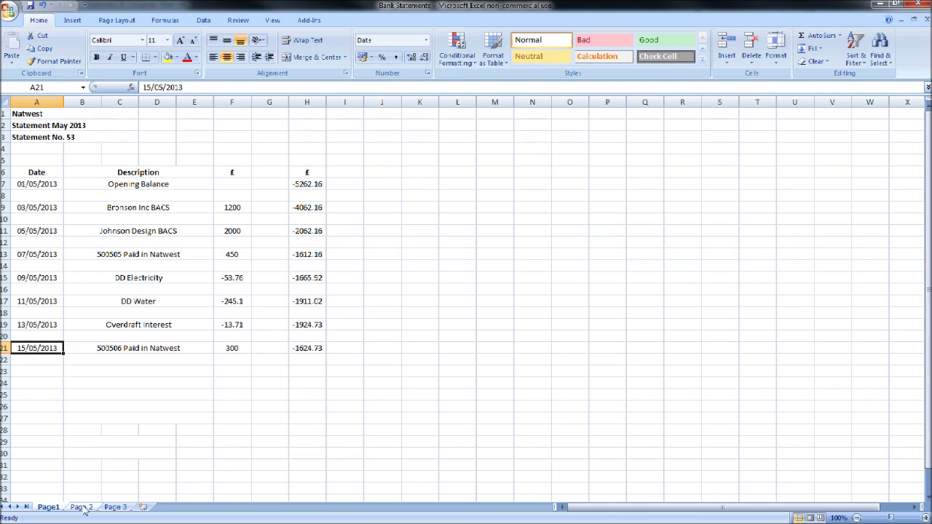
pyautogui.click(53, 184)
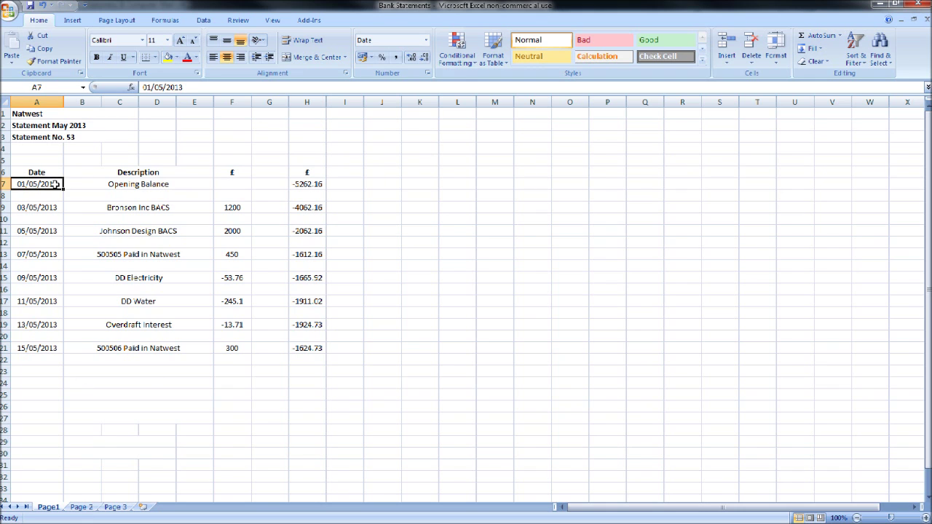
pyautogui.click(116, 508)
pyautogui.click(46, 254)
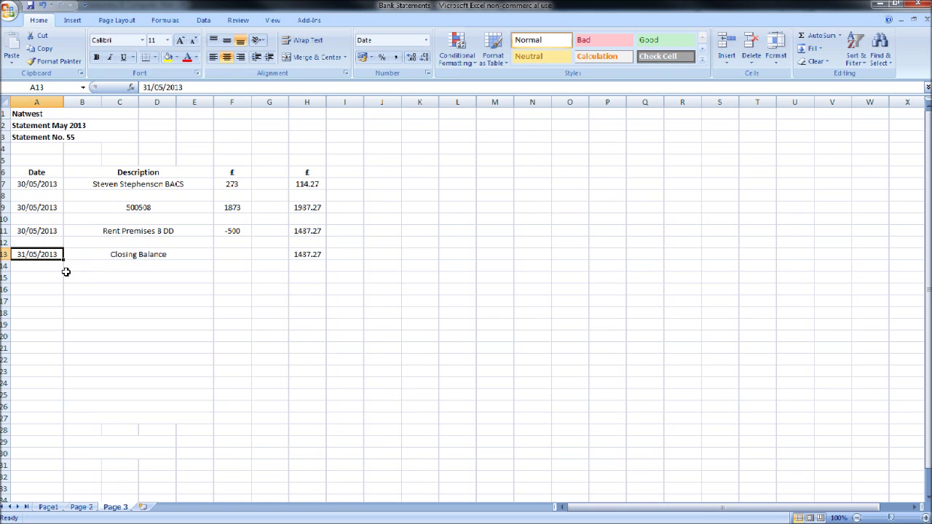
pyautogui.click(46, 507)
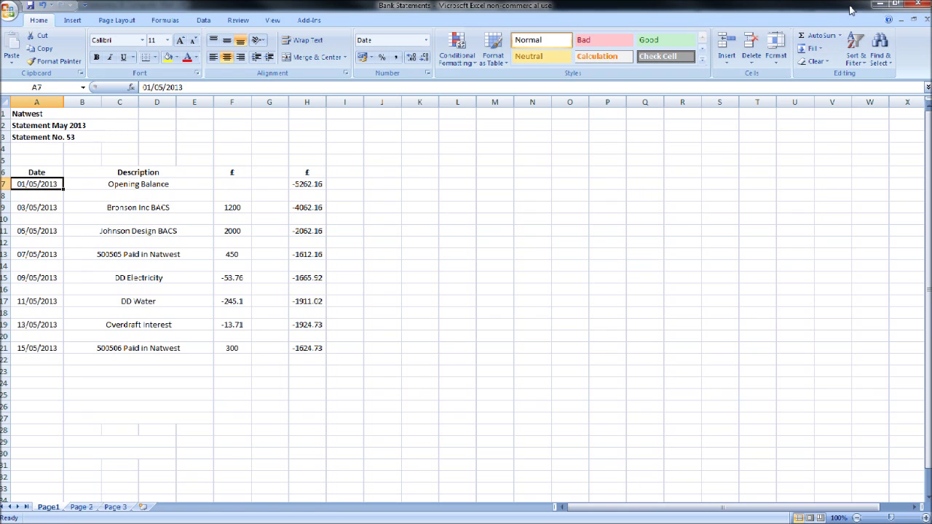
pyautogui.click(879, 4)
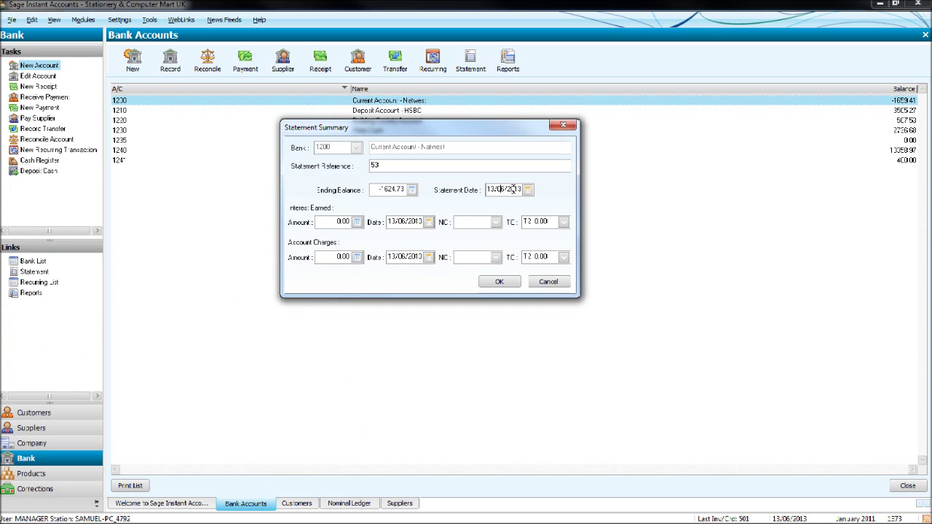
pyautogui.moveTo(520, 189); pyautogui.dragTo(470, 191)
pyautogui.write('3')
# - Confirm the statement summary to open the Natwest Bank Reconciliation window and position it
pyautogui.click(500, 281)
pyautogui.moveTo(430, 129); pyautogui.dragTo(447, 95)
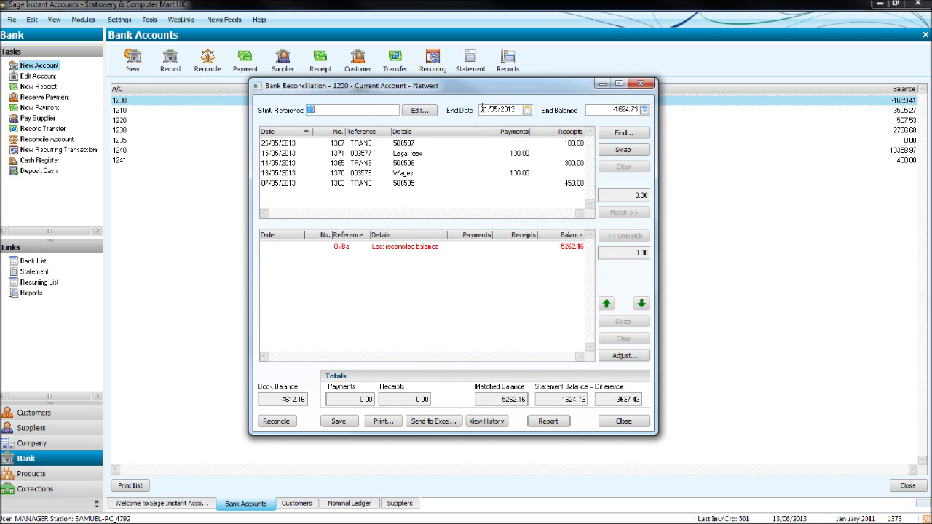
pyautogui.moveTo(480, 92); pyautogui.dragTo(499, 86)
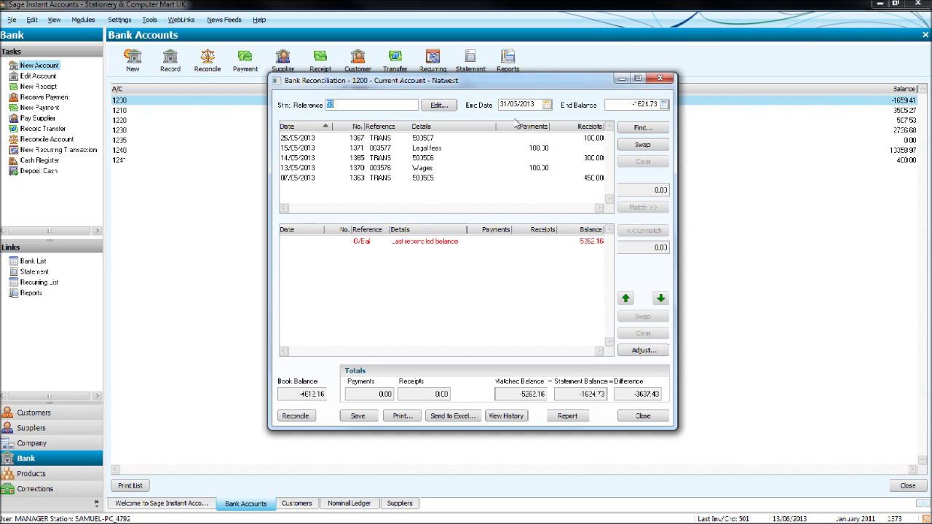
pyautogui.doubleClick(340, 107)
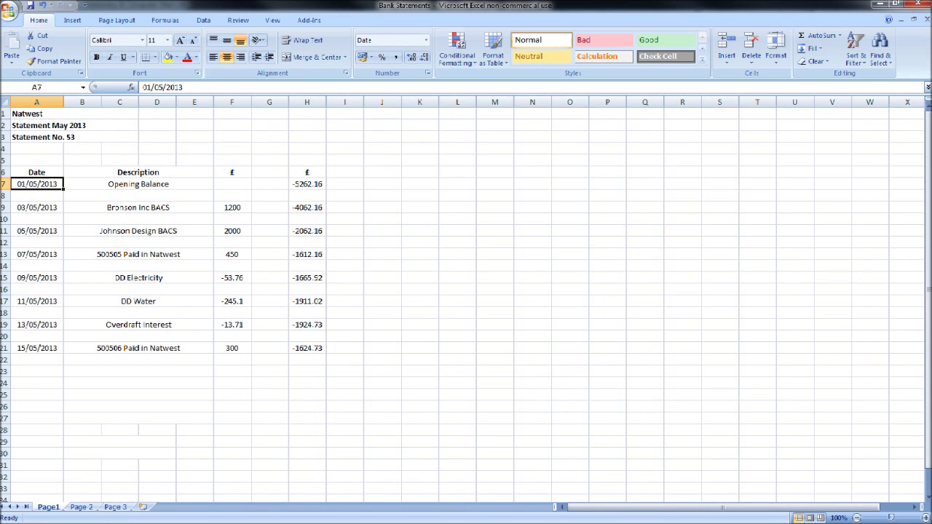
pyautogui.click(310, 181)
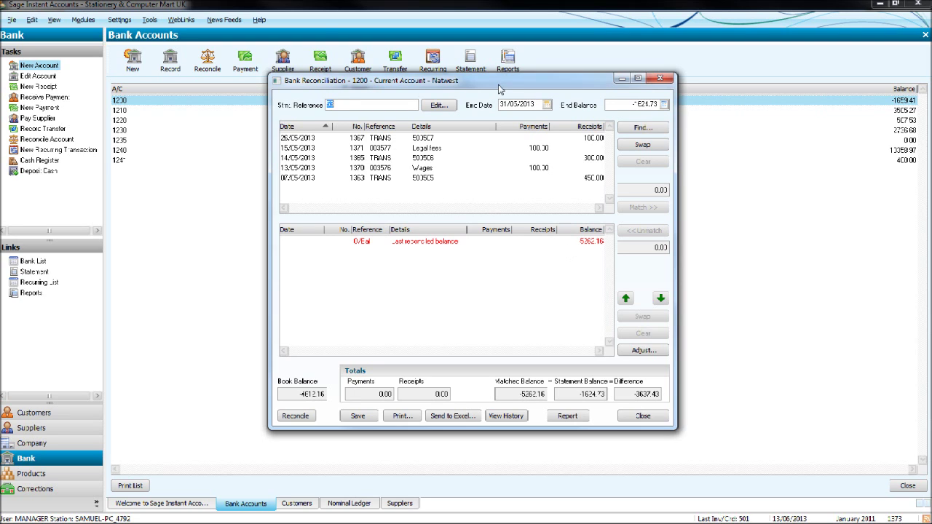
pyautogui.moveTo(501, 85); pyautogui.dragTo(517, 80)
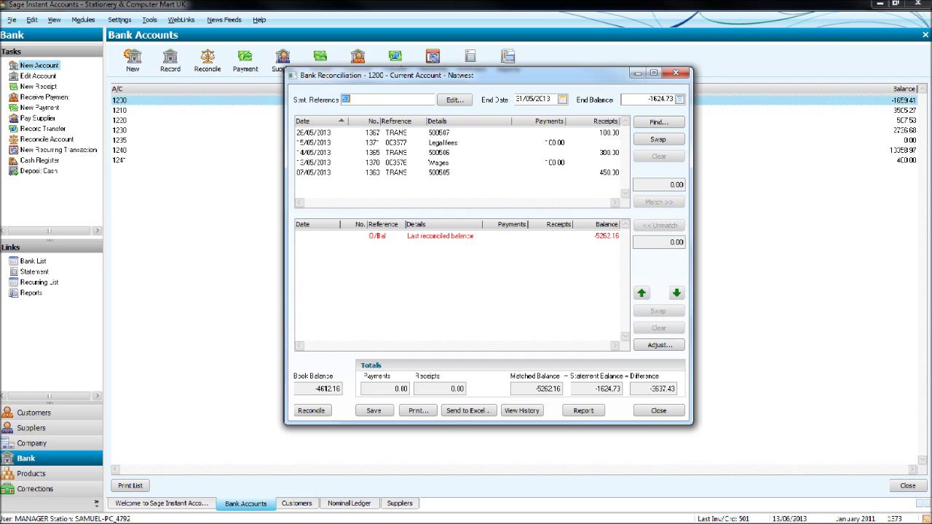
pyautogui.hotkey('alt', 'Tab')
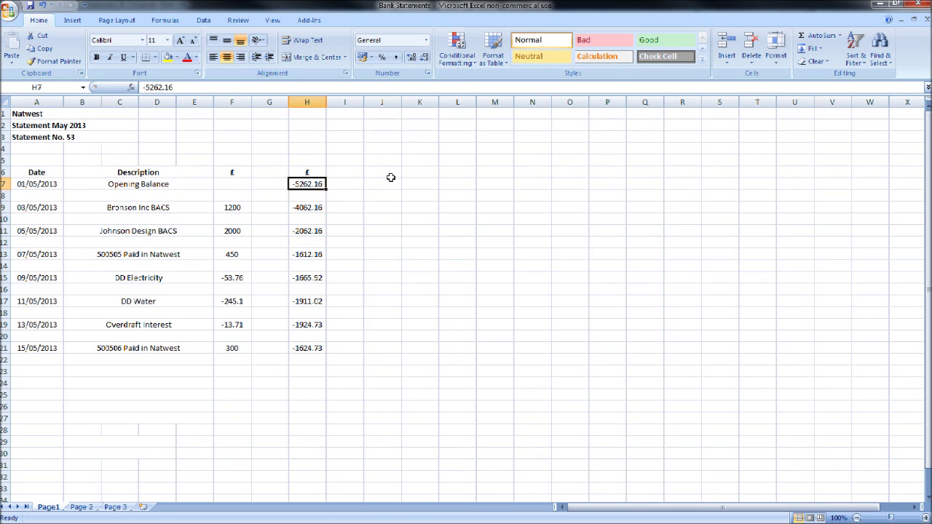
pyautogui.click(881, 6)
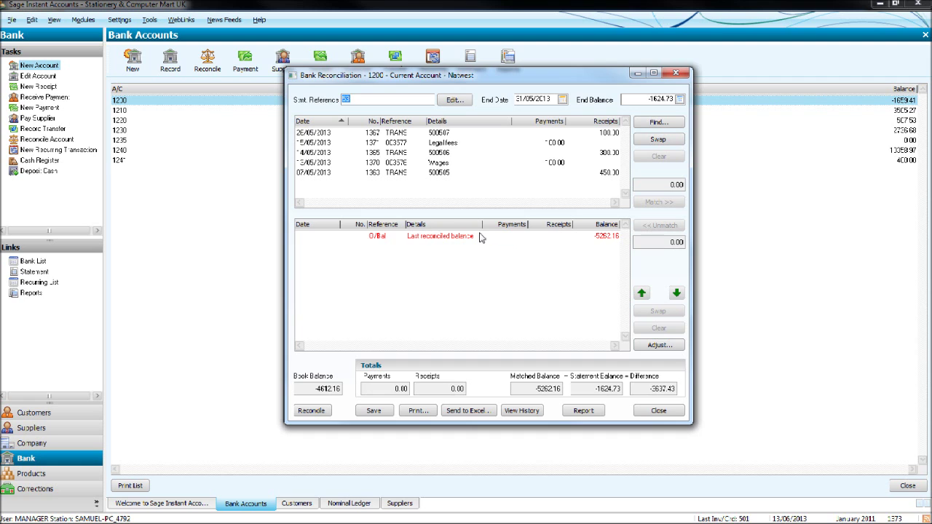
# - Shade the 01/05/2013 Opening Balance row A7:H7 green with the Good cell style
pyautogui.hotkey('alt', 'Tab')
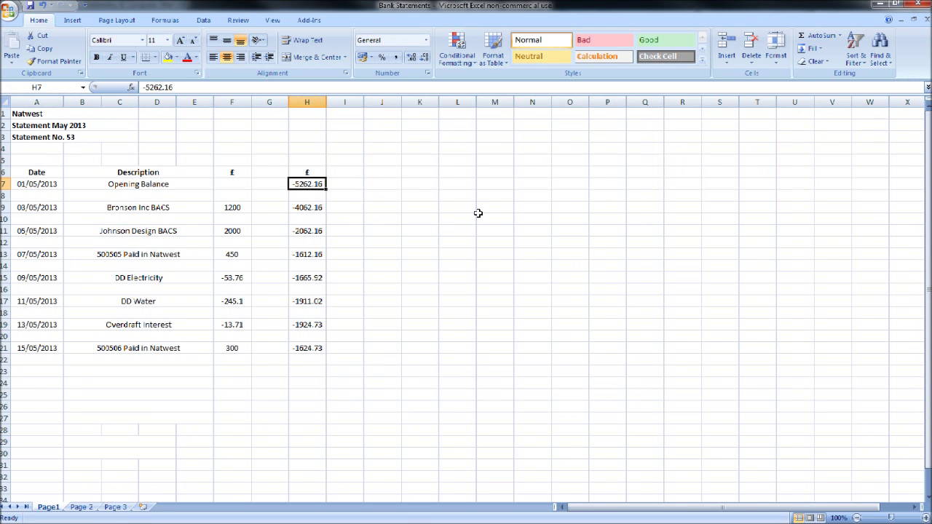
pyautogui.moveTo(51, 184); pyautogui.dragTo(326, 183)
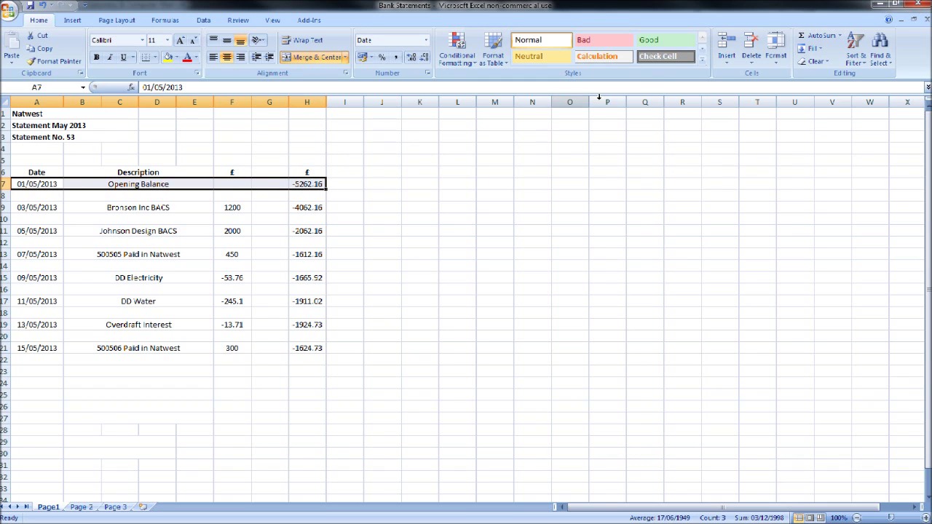
pyautogui.click(659, 40)
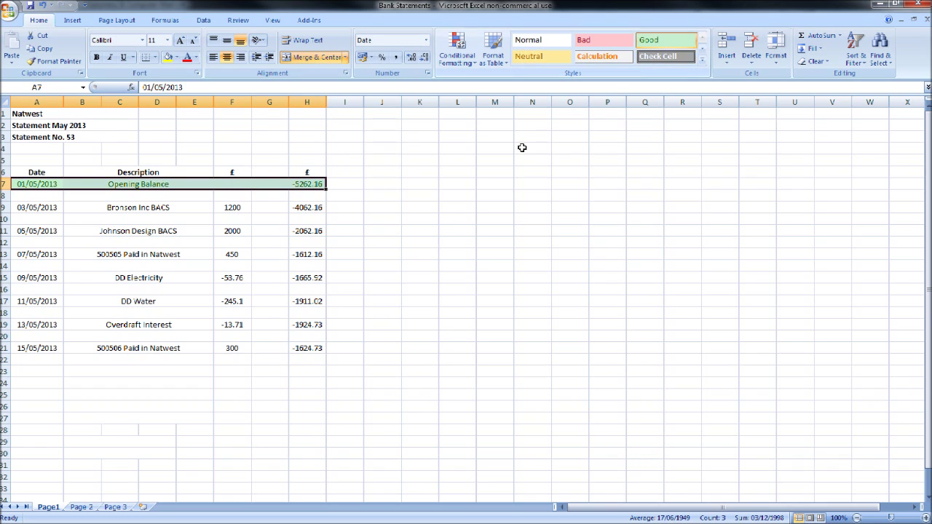
pyautogui.click(395, 209)
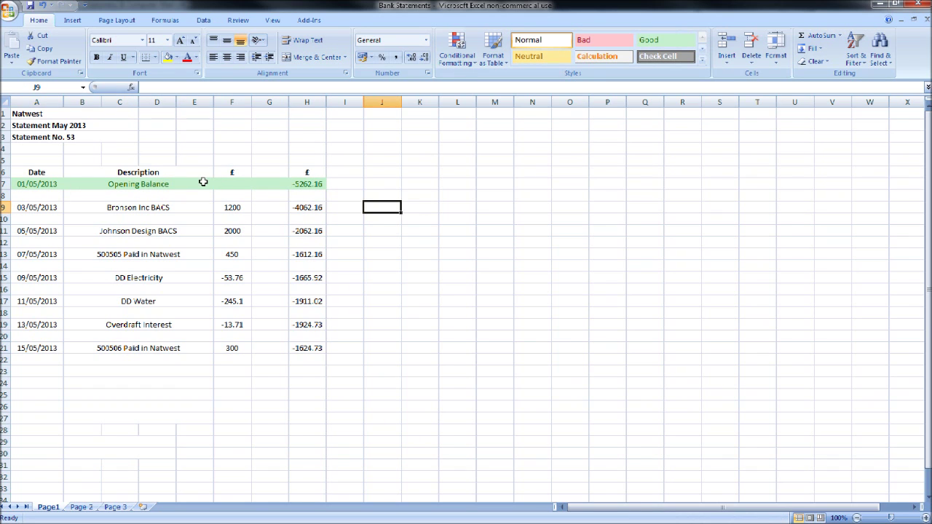
# - Step through the running balances H9 to H21, ending at -1624.73, then return to Sage
pyautogui.click(311, 206)
pyautogui.click(306, 231)
pyautogui.click(307, 253)
pyautogui.click(310, 276)
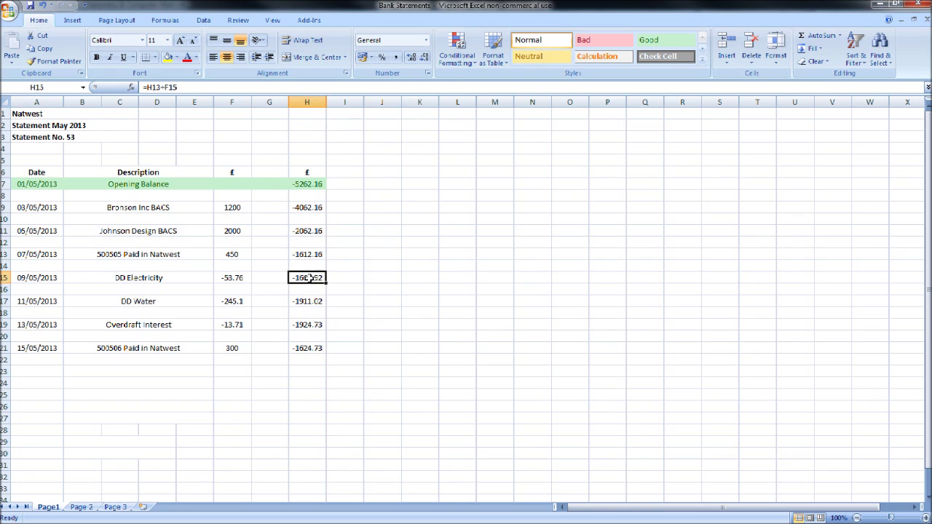
pyautogui.click(311, 301)
pyautogui.click(308, 323)
pyautogui.click(309, 347)
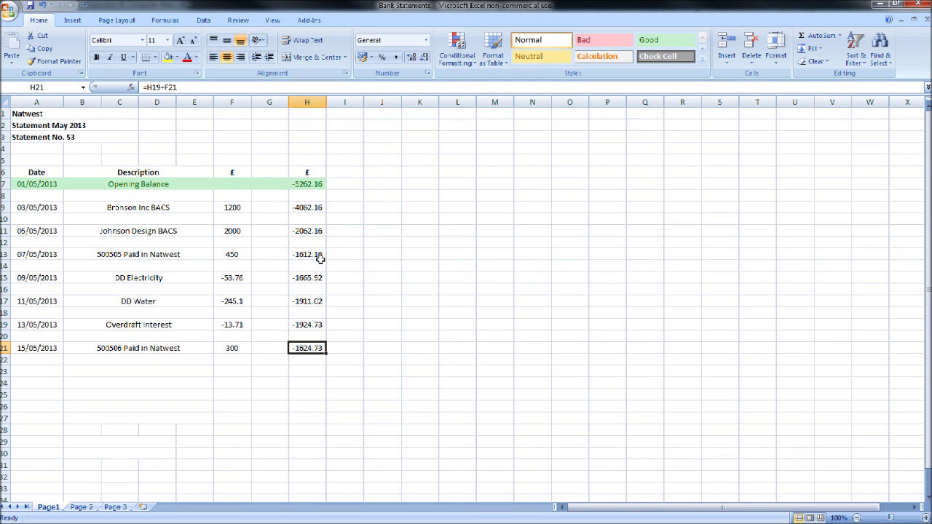
pyautogui.click(876, 4)
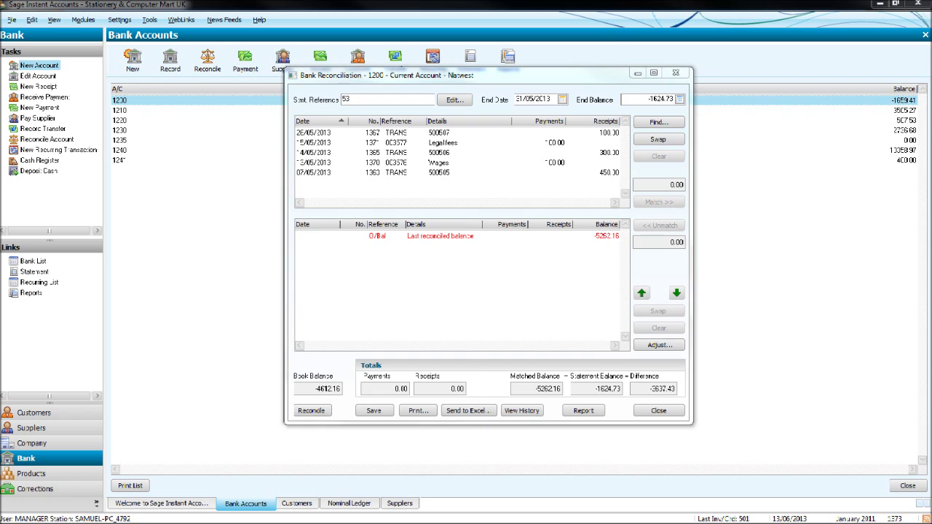
# - Check the Bronson Inc BACS row 9 and its 1200 amount, then return to Sage
pyautogui.hotkey('alt', 'Tab')
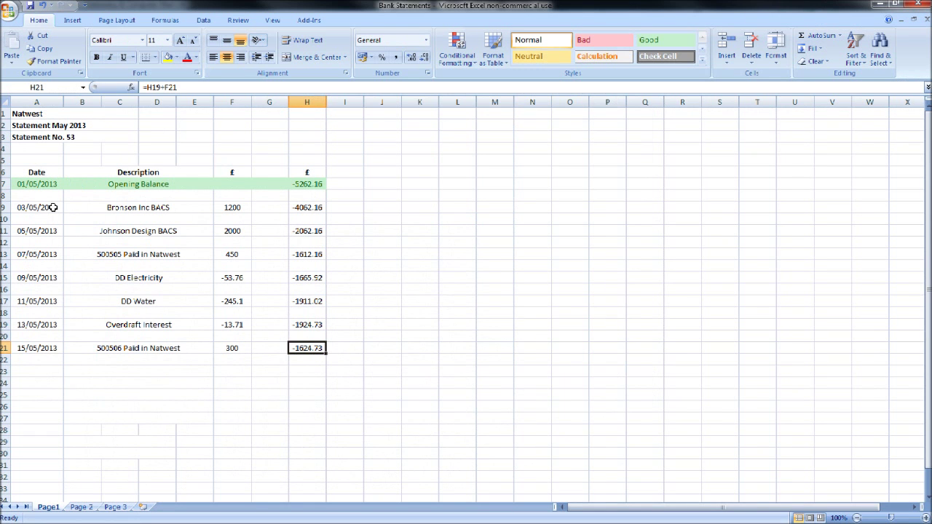
pyautogui.moveTo(55, 208); pyautogui.dragTo(87, 208)
pyautogui.moveTo(224, 207); pyautogui.dragTo(289, 208)
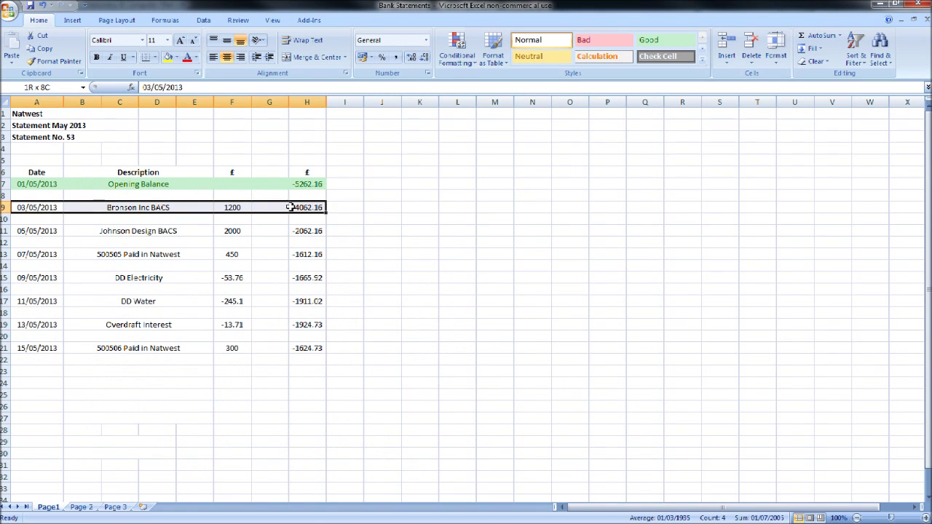
pyautogui.click(227, 208)
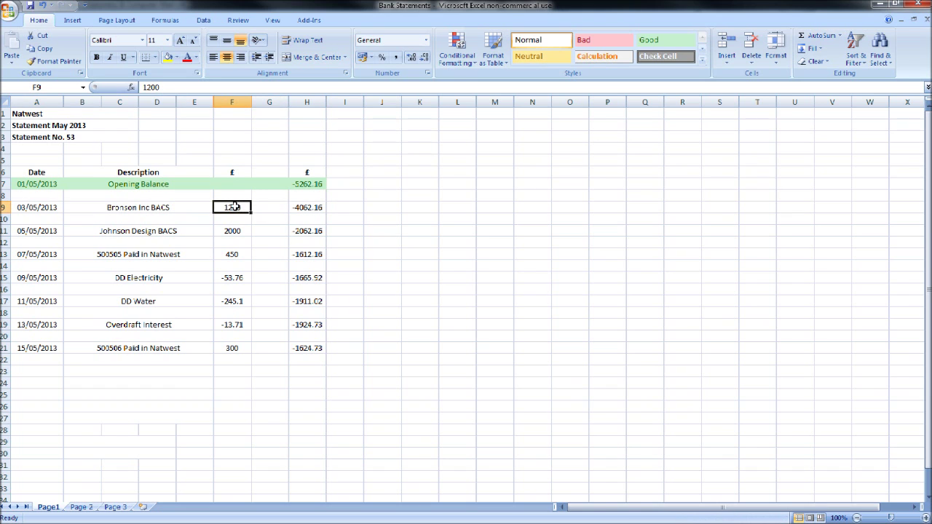
pyautogui.click(100, 212)
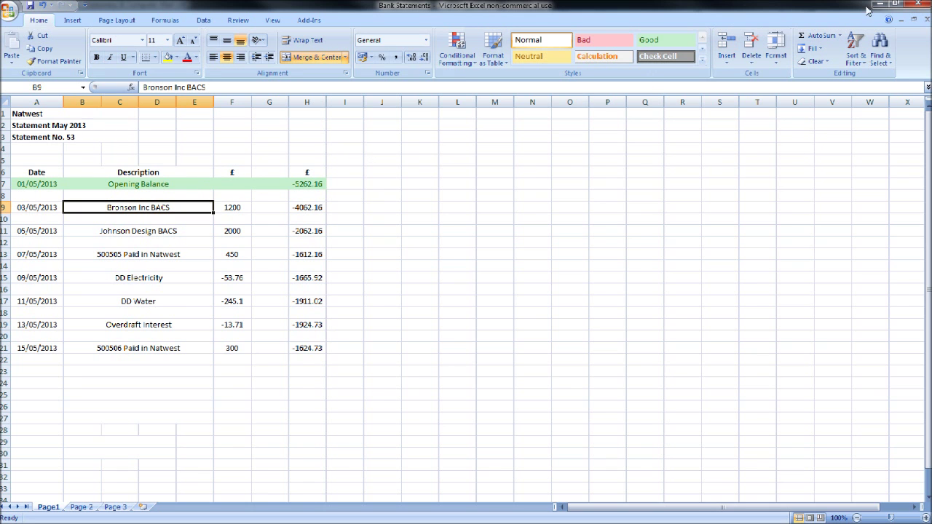
pyautogui.click(899, 5)
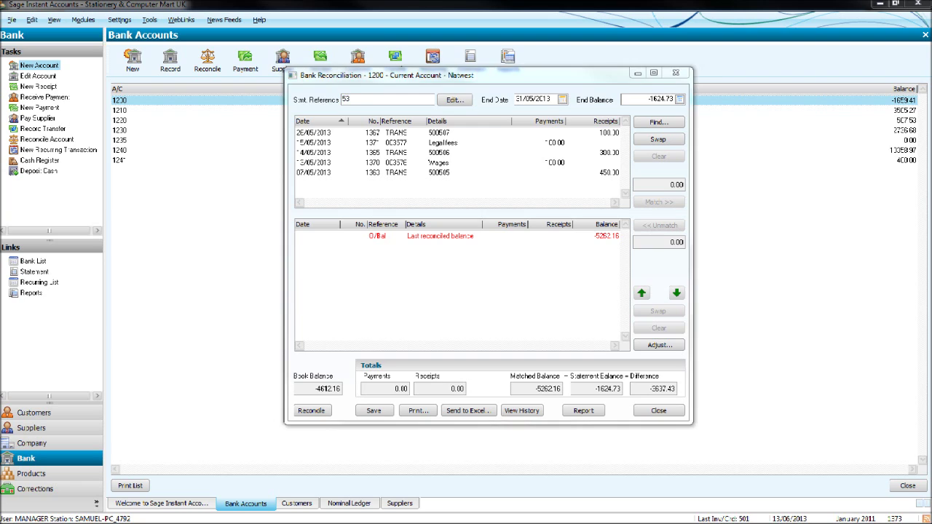
pyautogui.hotkey('alt', 'Tab')
pyautogui.click(310, 209)
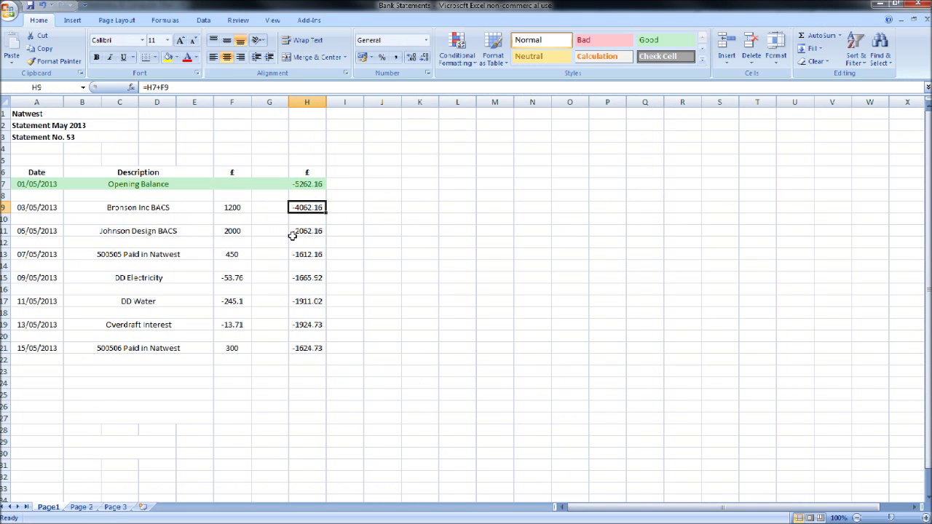
pyautogui.click(174, 233)
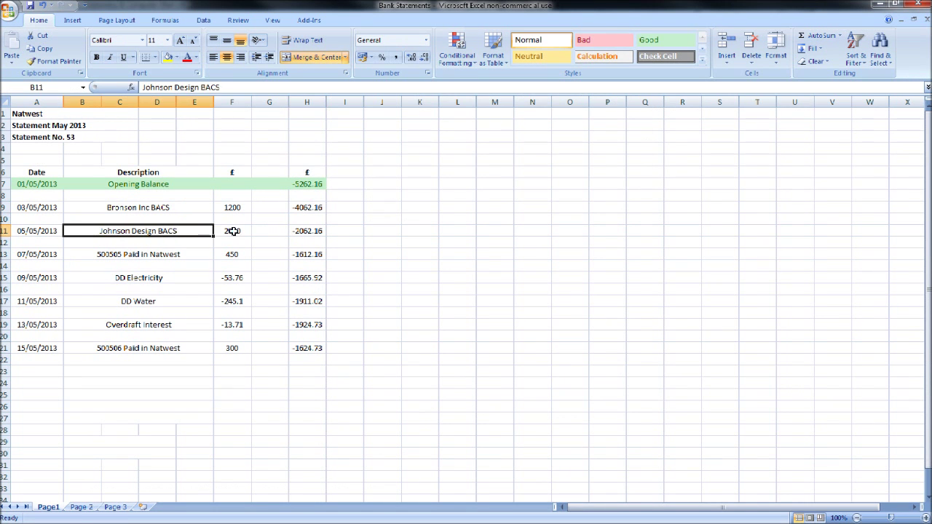
pyautogui.click(234, 234)
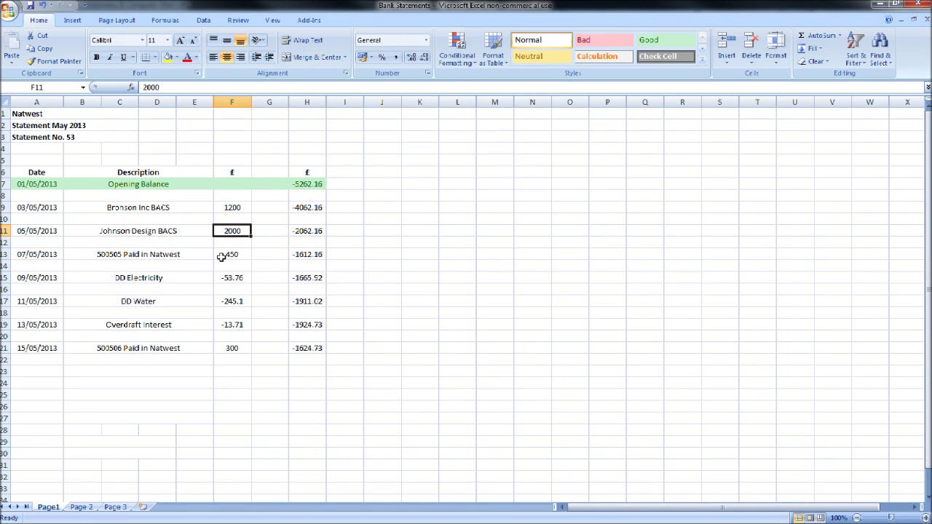
pyautogui.click(178, 232)
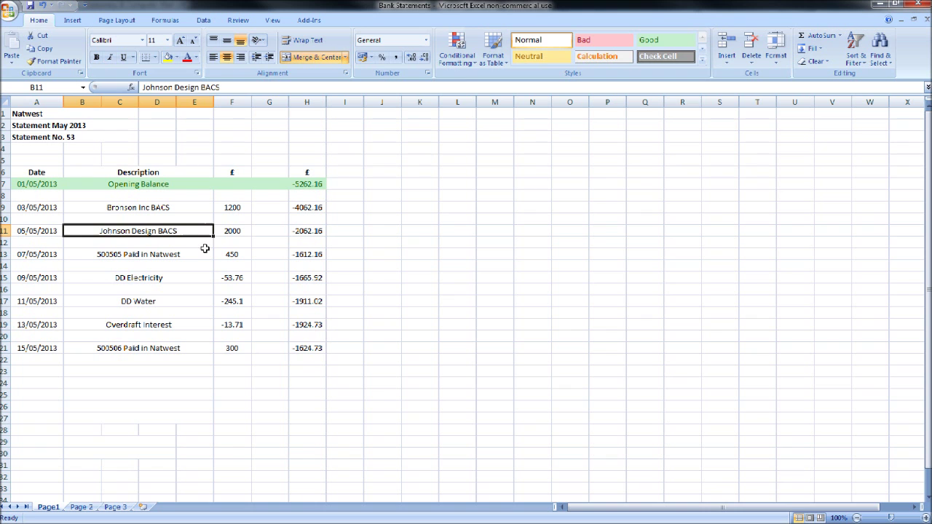
pyautogui.click(226, 235)
pyautogui.click(53, 230)
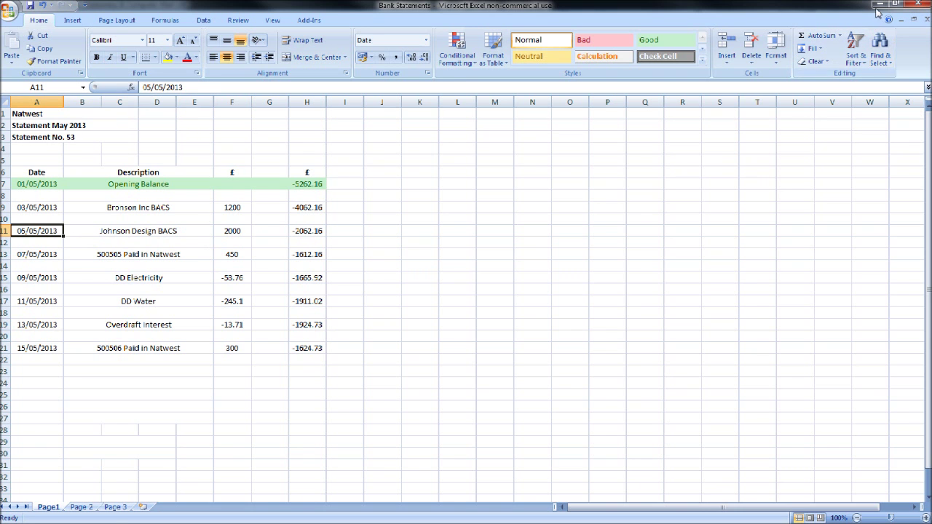
pyautogui.click(901, 5)
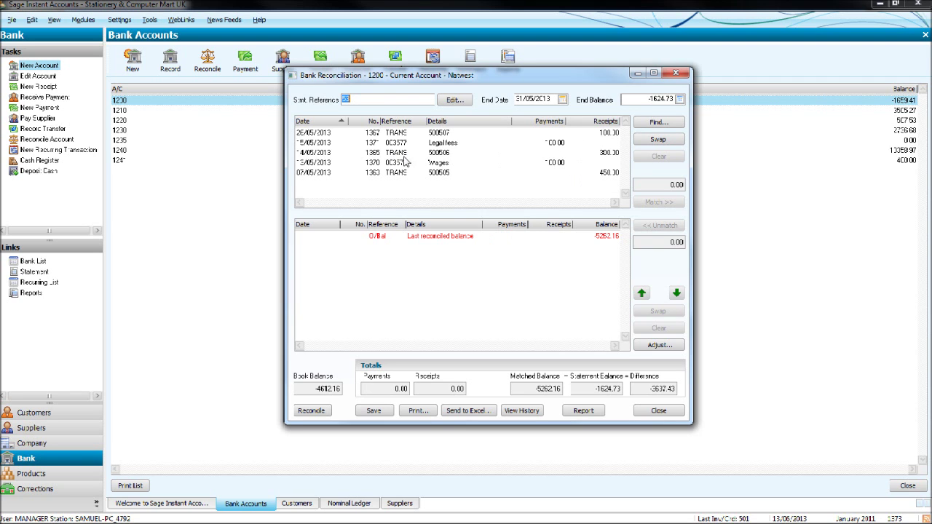
pyautogui.hotkey('alt', 'Tab')
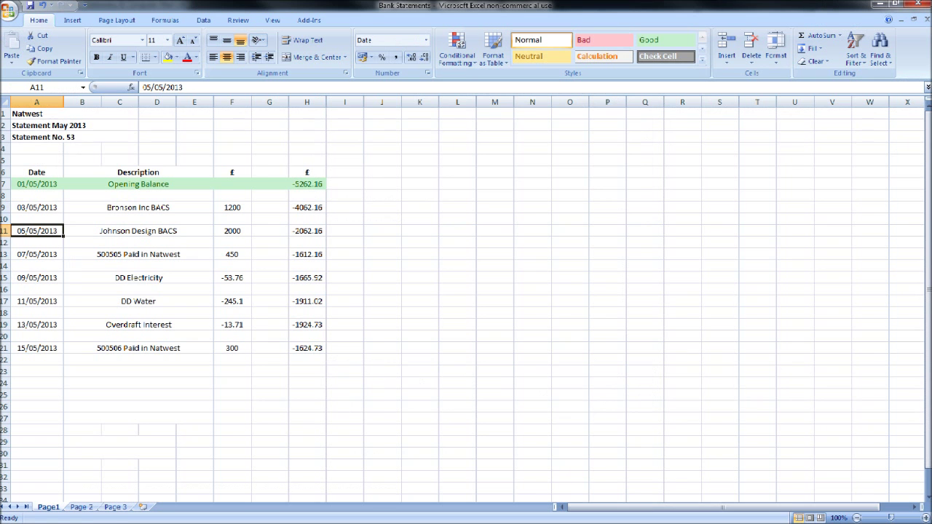
pyautogui.click(99, 256)
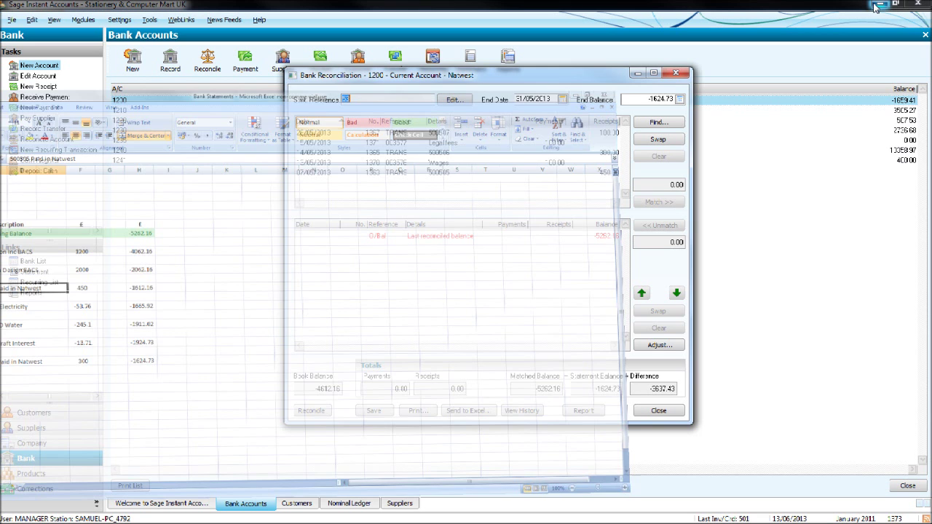
pyautogui.click(878, 6)
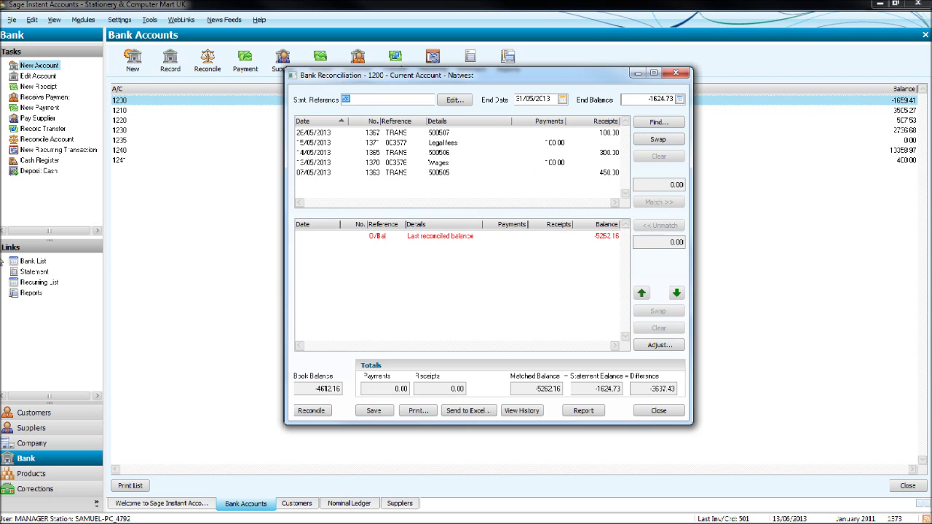
# - Match the 07/05/2013 450.00 receipt into Sage's reconciled list
pyautogui.hotkey('alt', 'Tab')
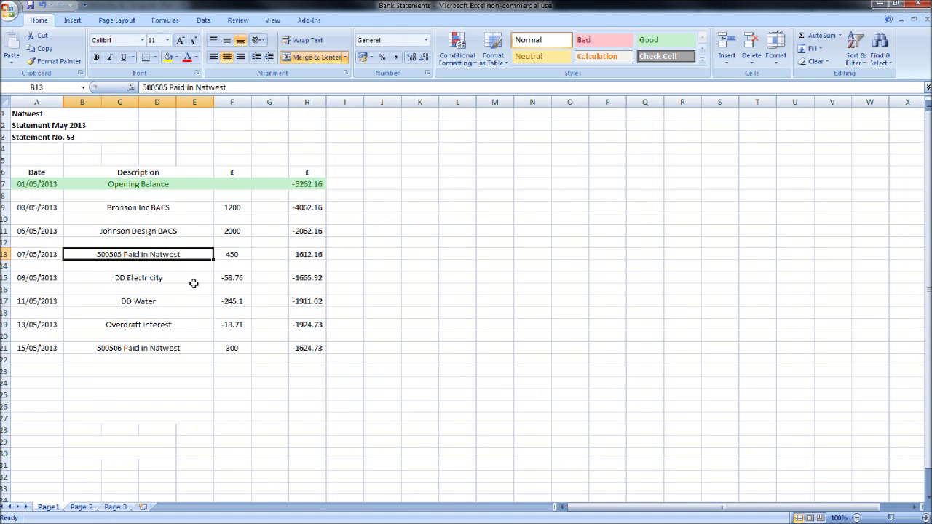
pyautogui.click(879, 6)
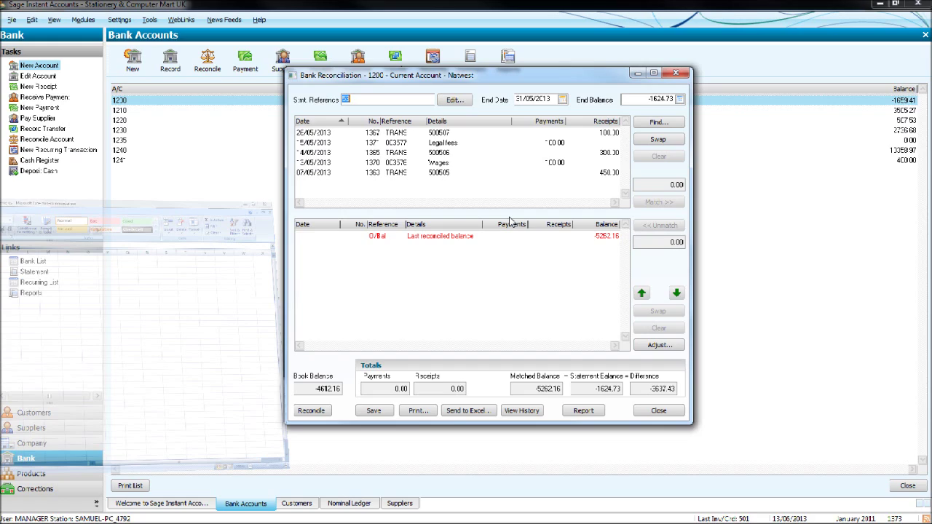
pyautogui.click(469, 174)
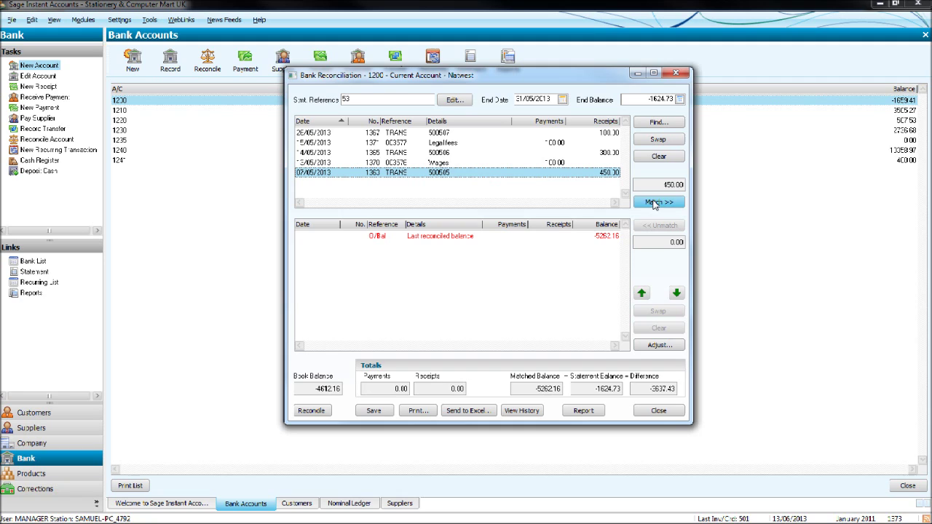
pyautogui.doubleClick(452, 177)
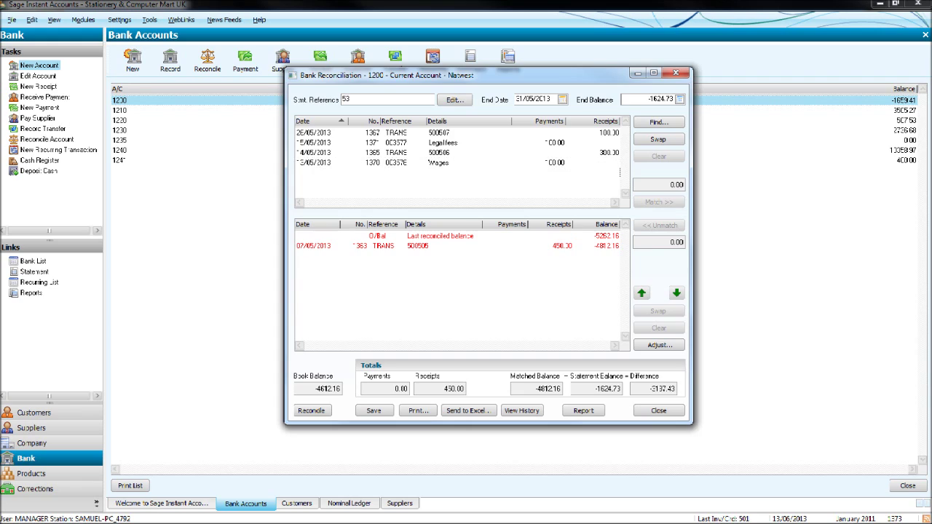
# - Shade the 07/05/2013 statement row A13:H13 green with the Good cell style
pyautogui.hotkey('alt', 'Tab')
pyautogui.moveTo(36, 255); pyautogui.dragTo(307, 254)
pyautogui.click(664, 46)
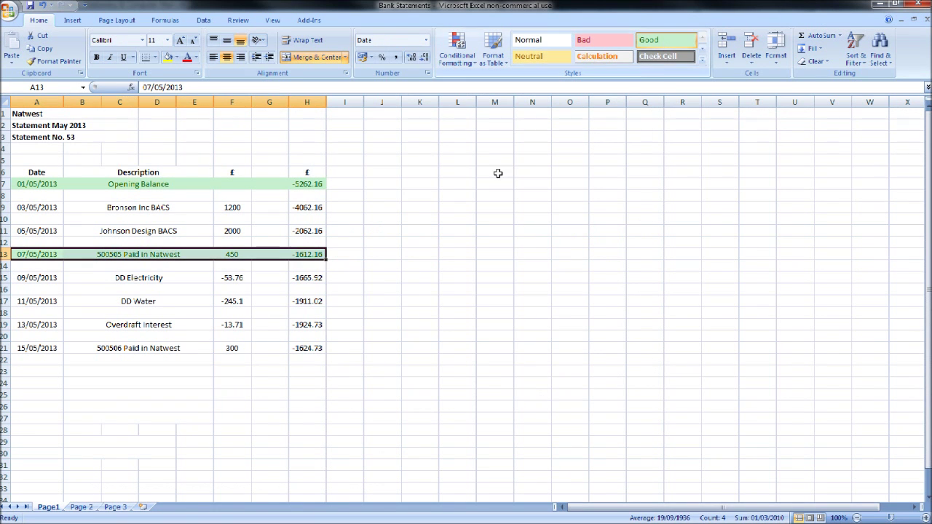
pyautogui.click(371, 265)
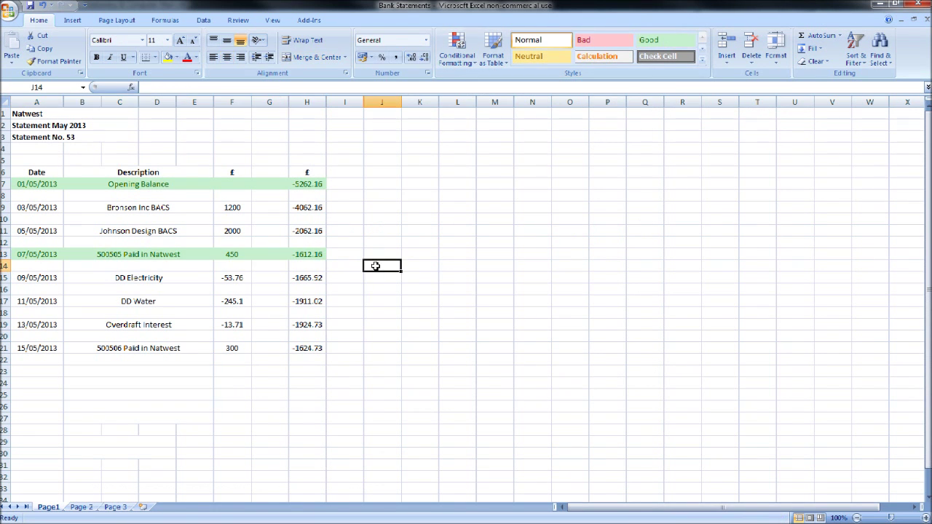
# - Compare the DD Electricity, DD Water, Overdraft Interest and 500506 statement lines against Sage
pyautogui.click(139, 281)
pyautogui.click(161, 305)
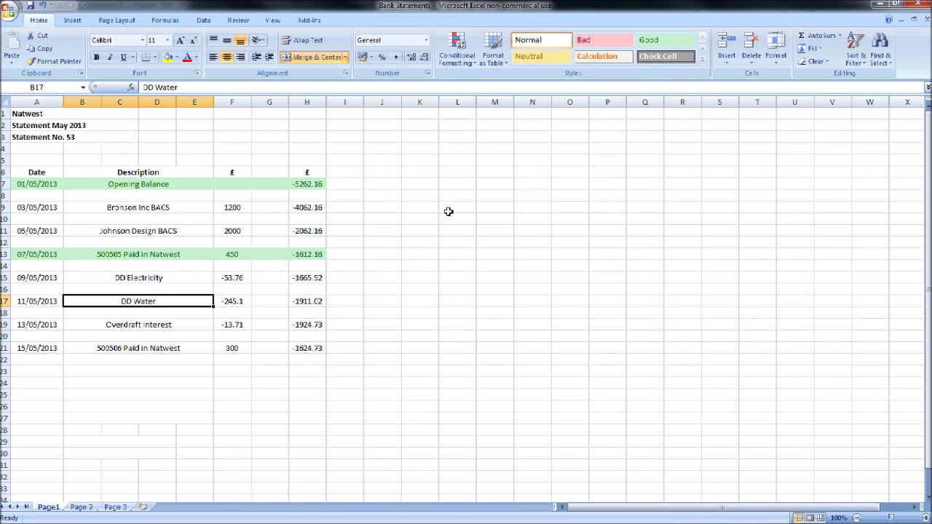
pyautogui.click(883, 4)
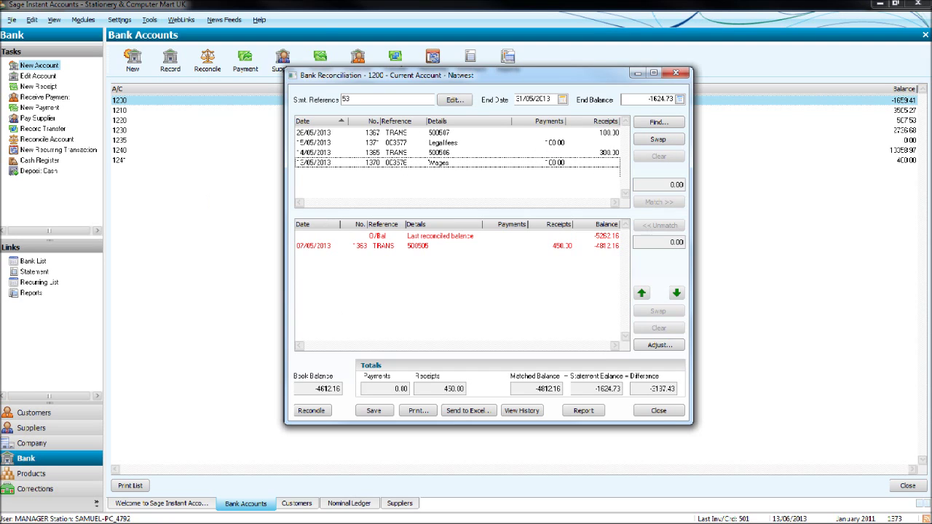
pyautogui.hotkey('alt', 'Tab')
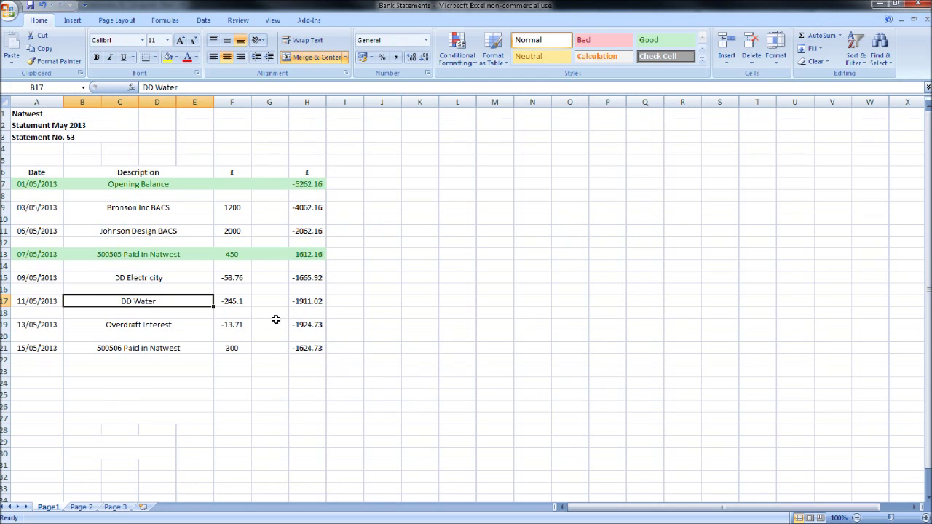
pyautogui.click(118, 329)
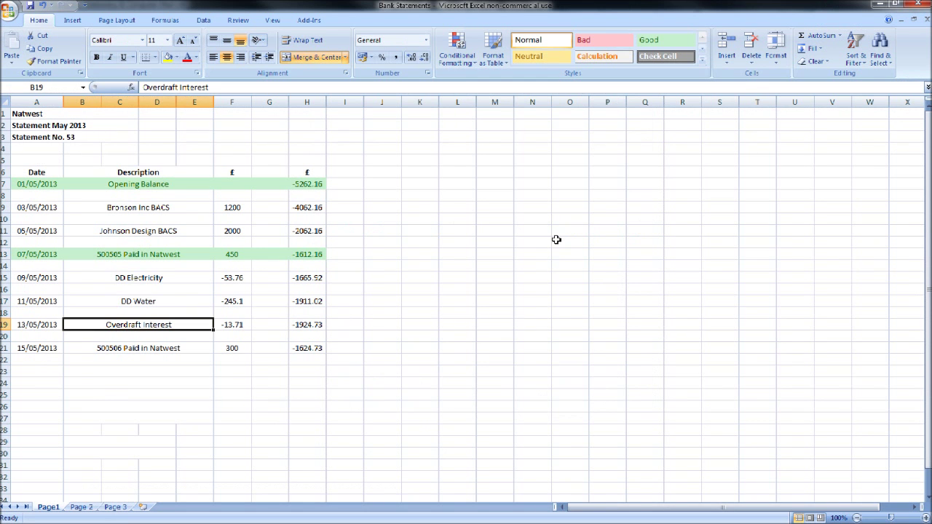
pyautogui.click(882, 4)
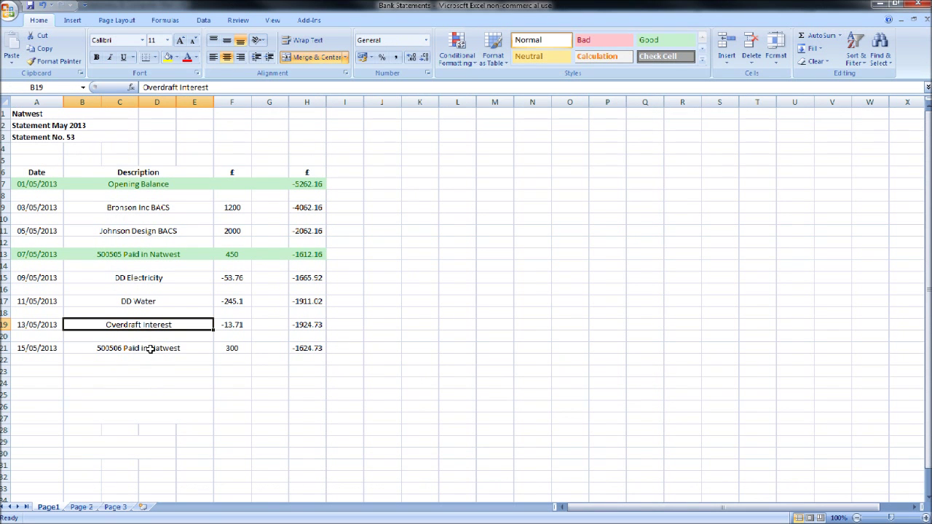
pyautogui.click(144, 349)
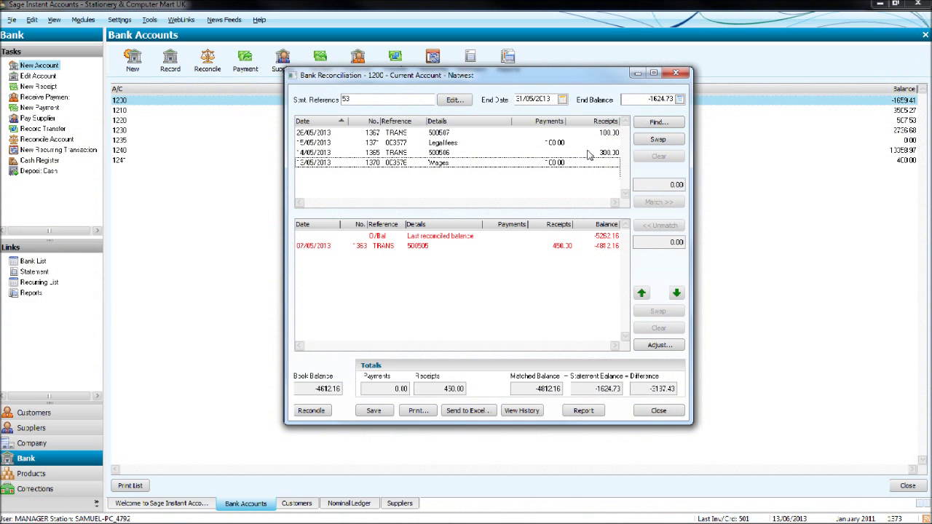
# - Match the 14/05/2013 300.00 receipt and shade Excel row A21:H21 green
pyautogui.click(590, 153)
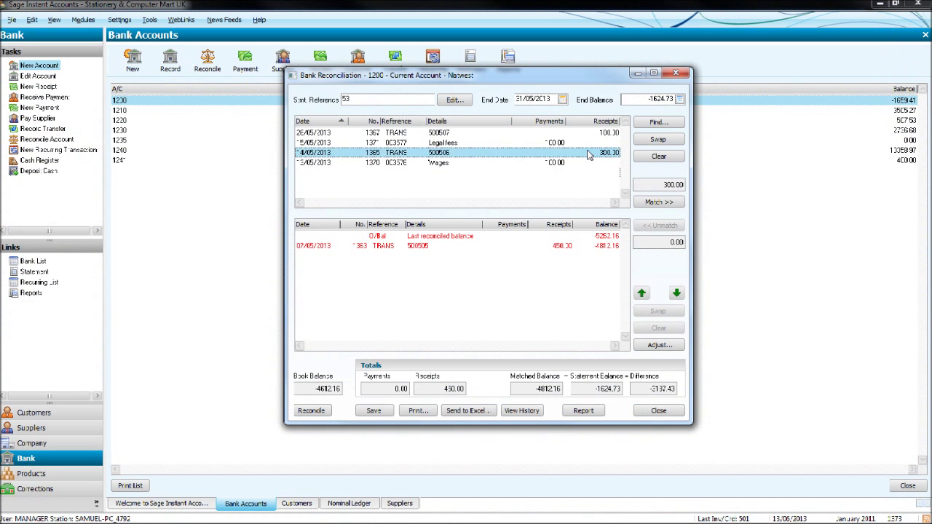
pyautogui.click(658, 203)
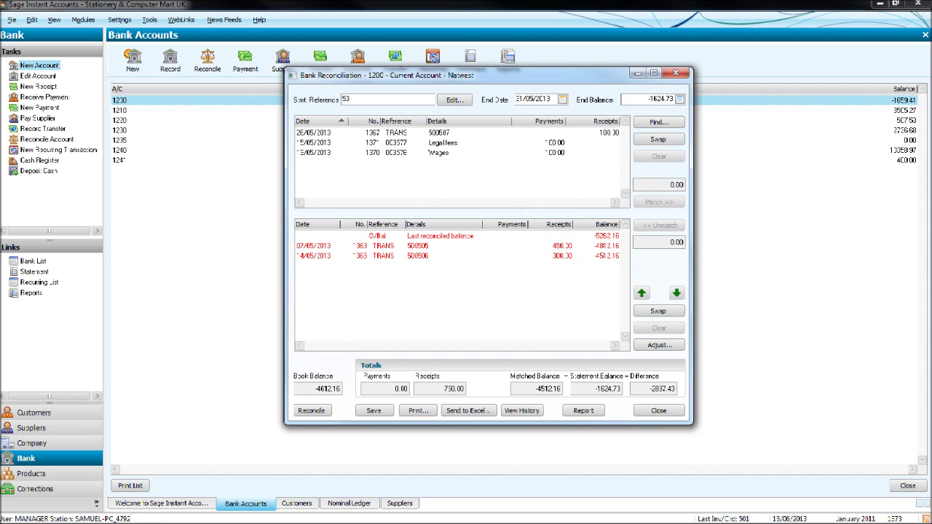
pyautogui.hotkey('alt', 'Tab')
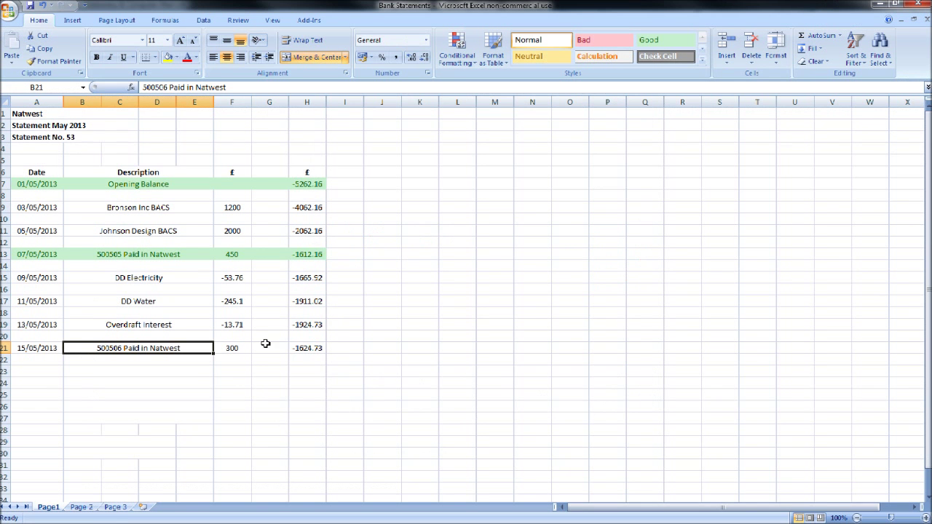
pyautogui.moveTo(45, 347); pyautogui.dragTo(312, 348)
pyautogui.click(659, 42)
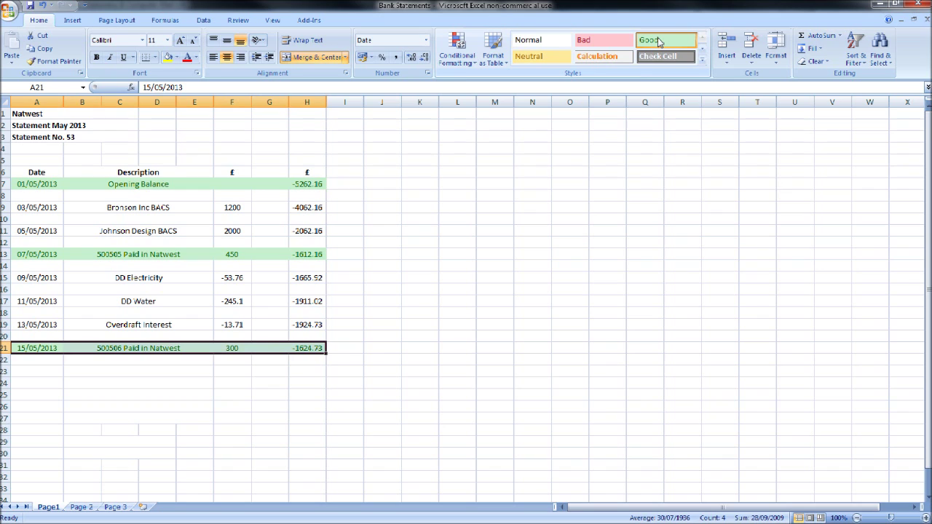